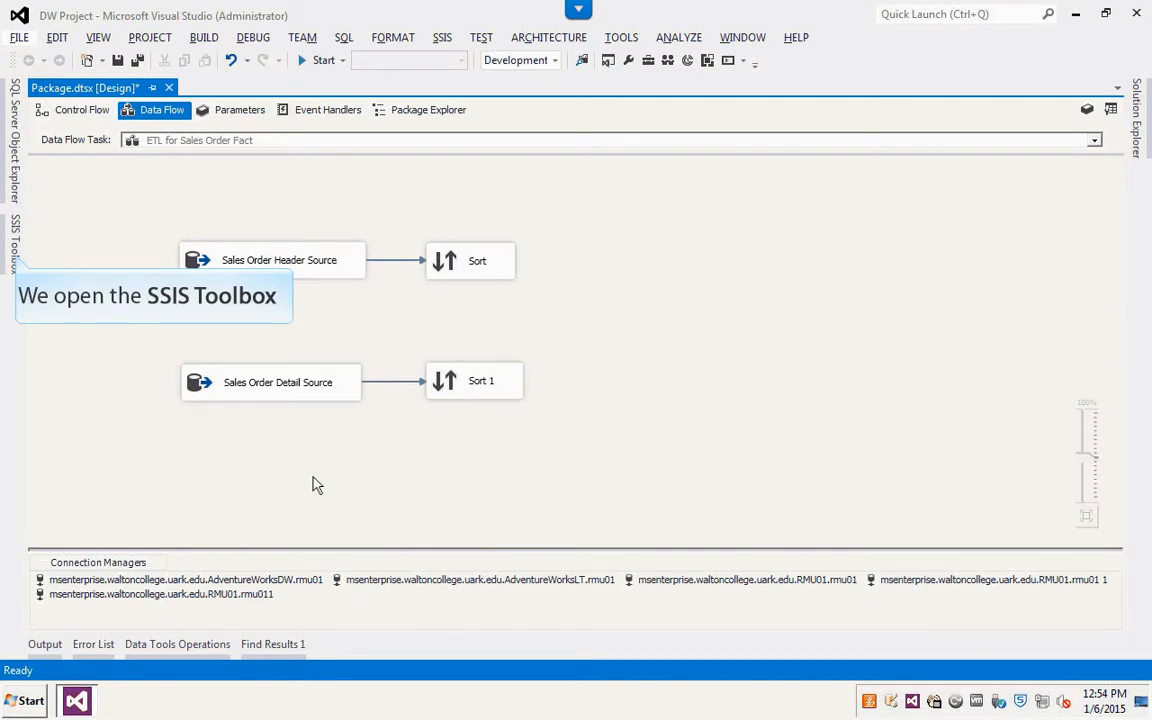
# Step: Add a Merge Join transformation to the data flow between the two Sort objects and enlarge it
pyautogui.click(8, 250)
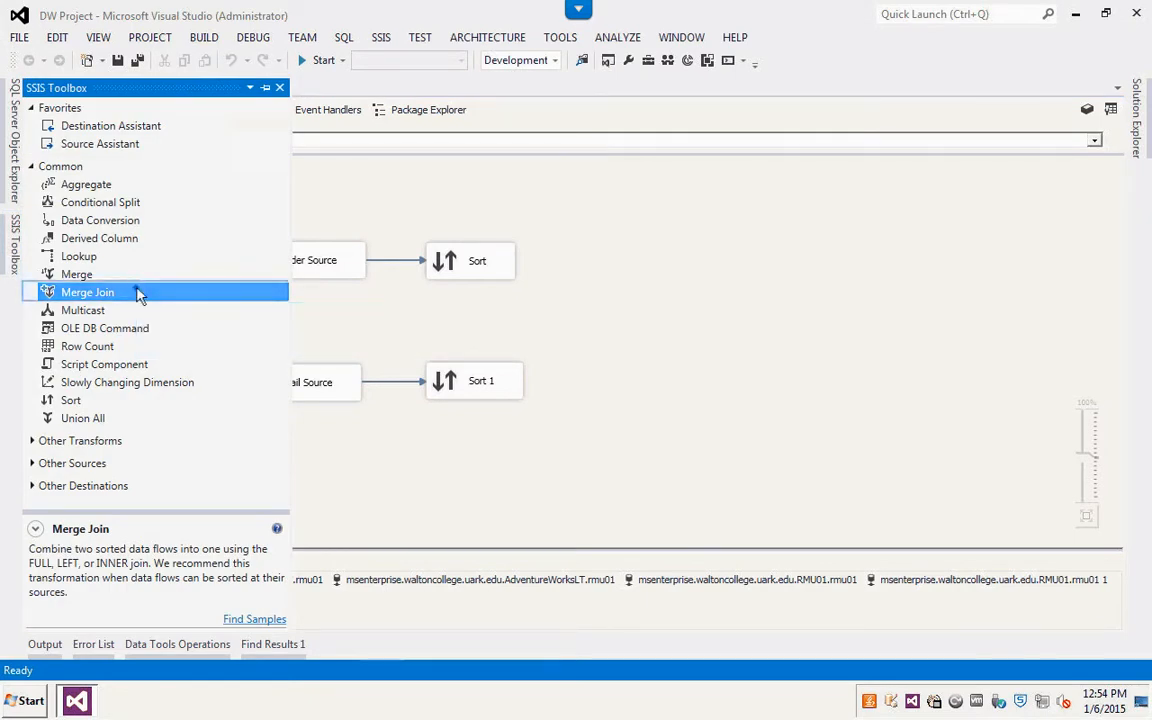
pyautogui.click(618, 297)
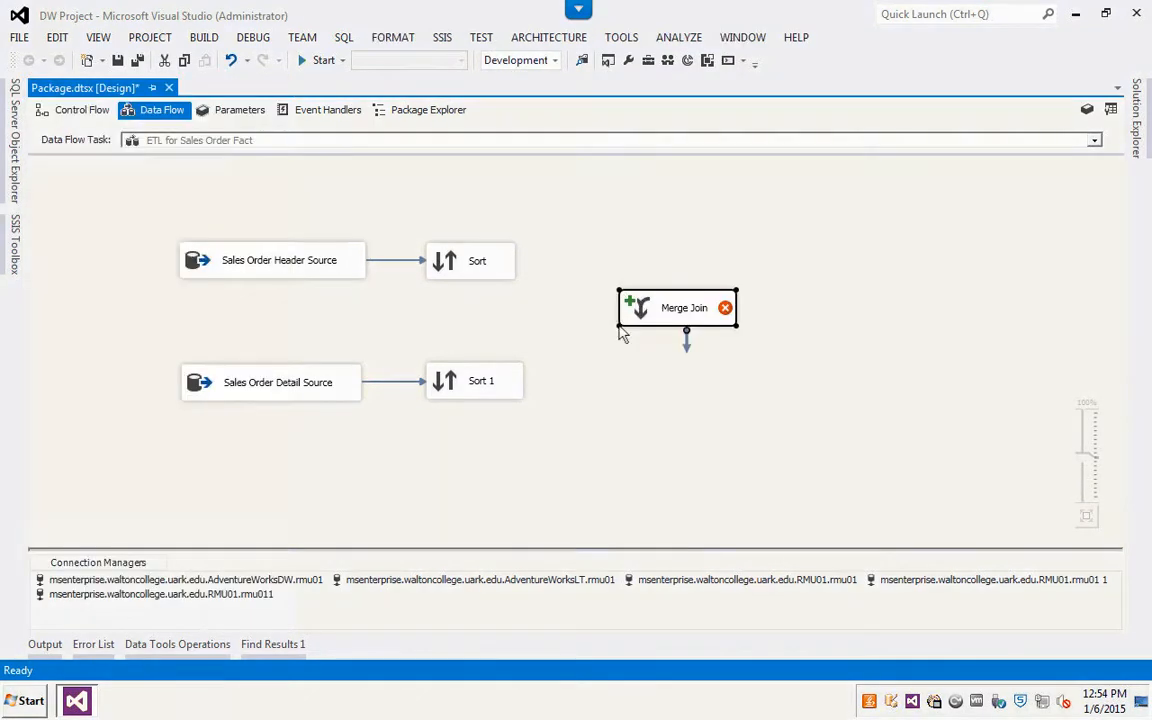
pyautogui.moveTo(619, 326); pyautogui.dragTo(621, 369)
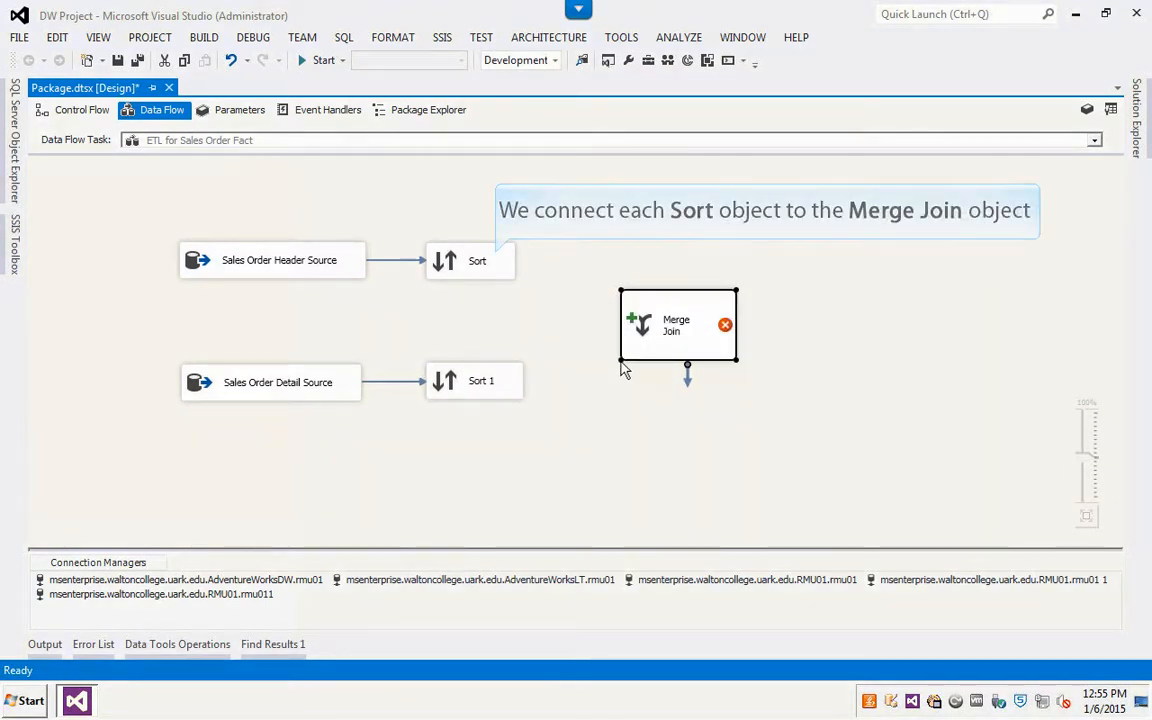
# Step: Connect the Sort output to the Merge Join as the Merge Join Left Input
pyautogui.click(474, 260)
pyautogui.moveTo(479, 290); pyautogui.dragTo(647, 325)
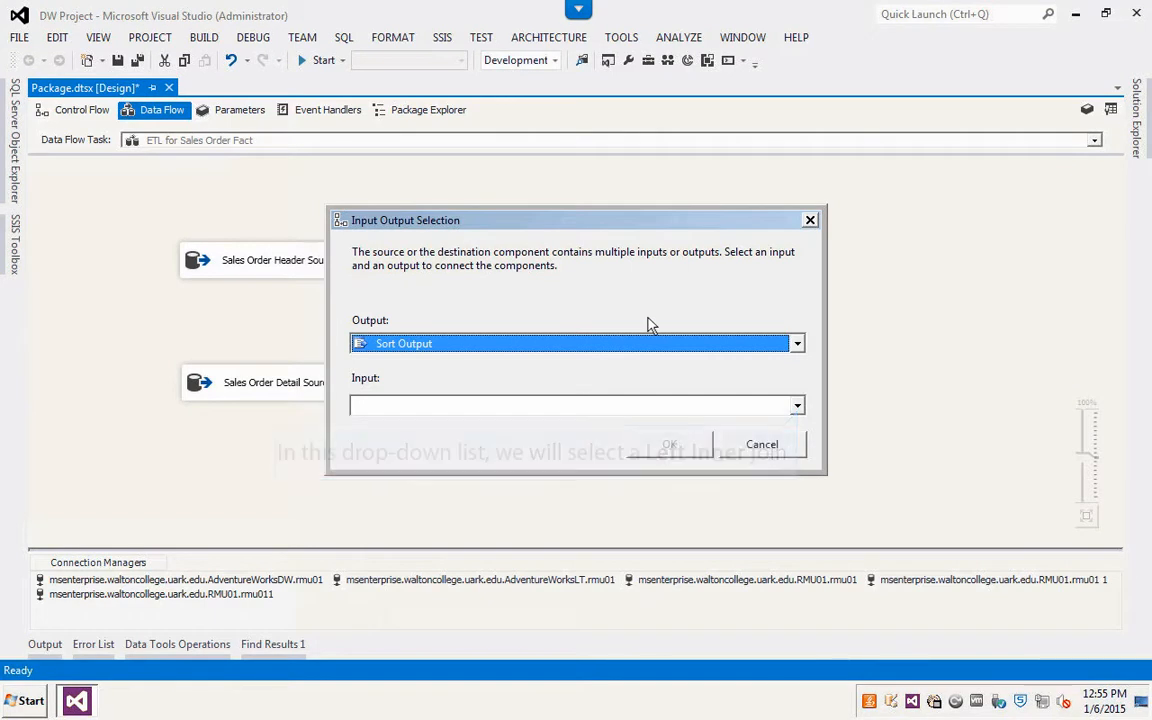
pyautogui.click(797, 405)
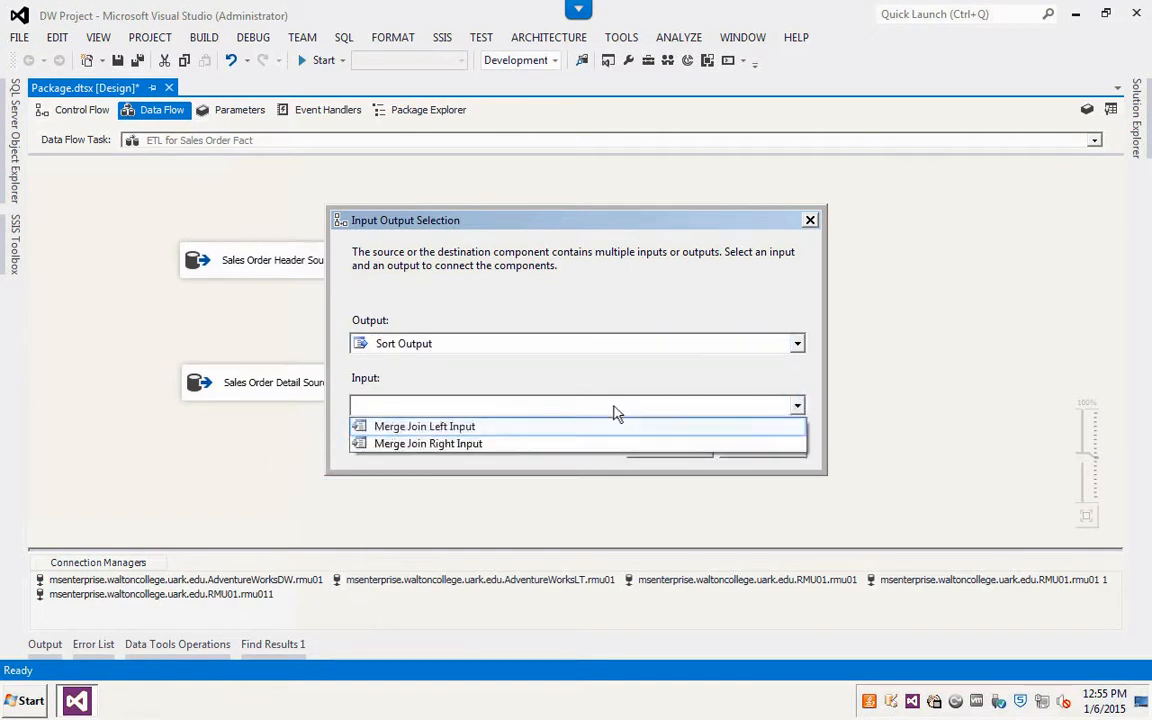
pyautogui.click(512, 428)
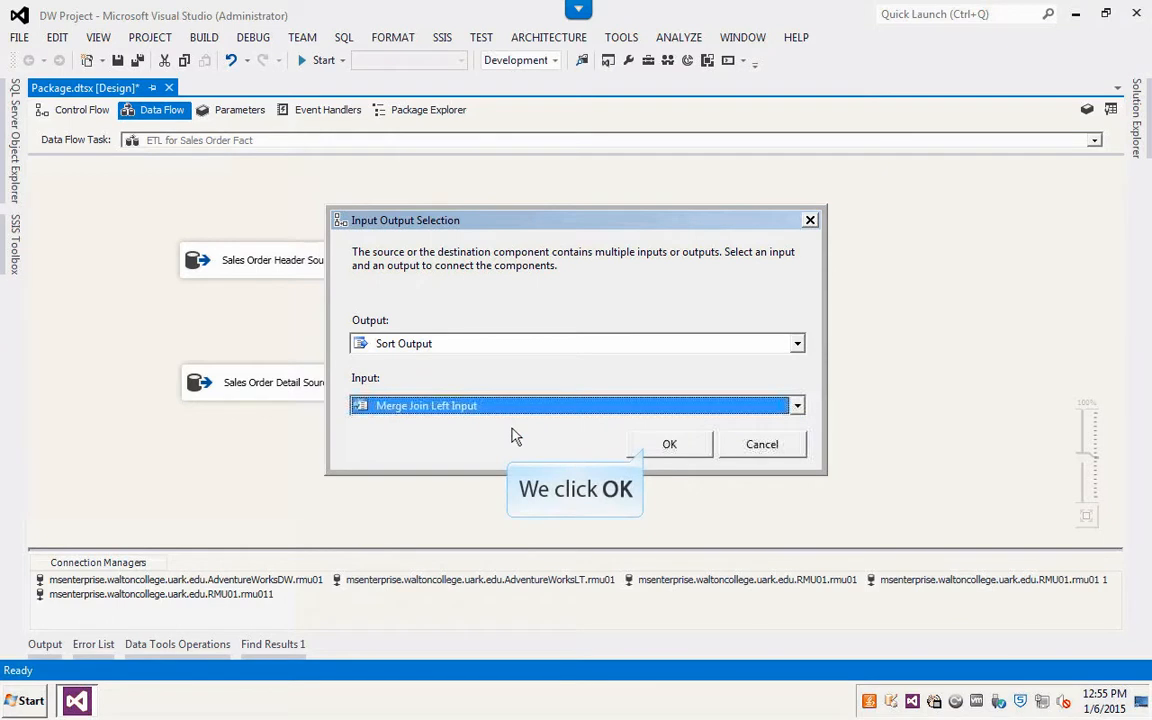
pyautogui.click(647, 451)
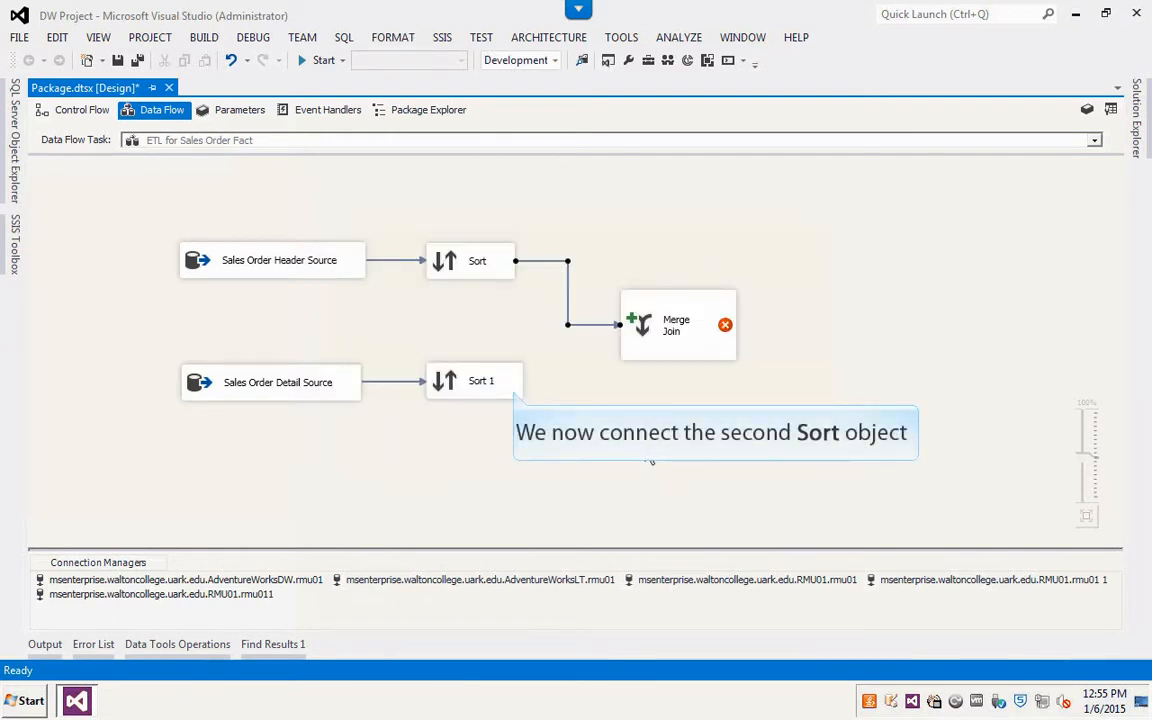
# Step: Connect the Sort 1 output to the Merge Join
pyautogui.click(490, 385)
pyautogui.moveTo(483, 422); pyautogui.dragTo(642, 340)
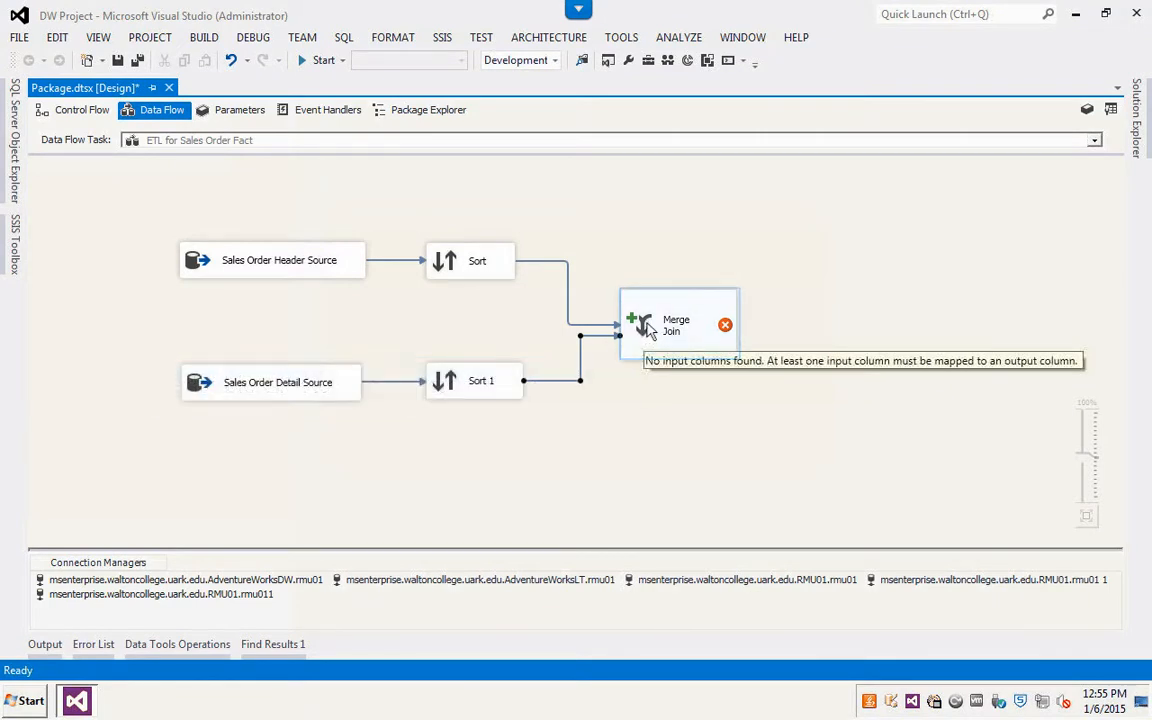
# Step: In the Merge Join editor, include all Sort columns except rowguid and ModifiedDate
pyautogui.doubleClick(648, 330)
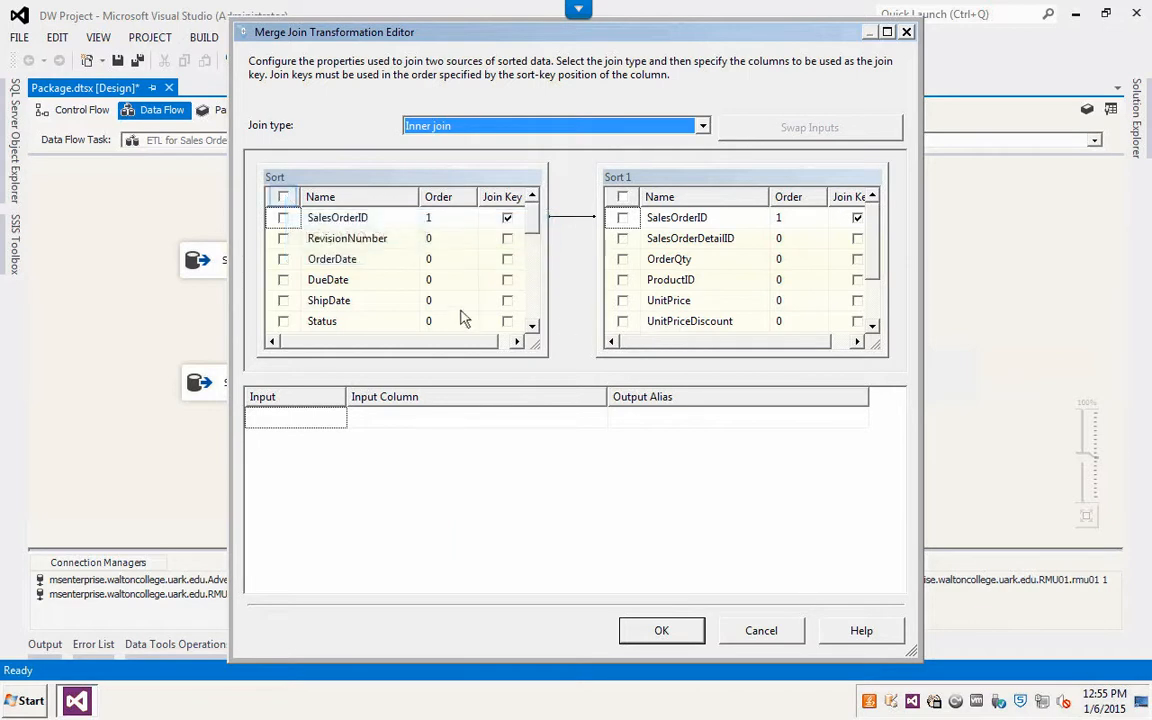
pyautogui.click(284, 197)
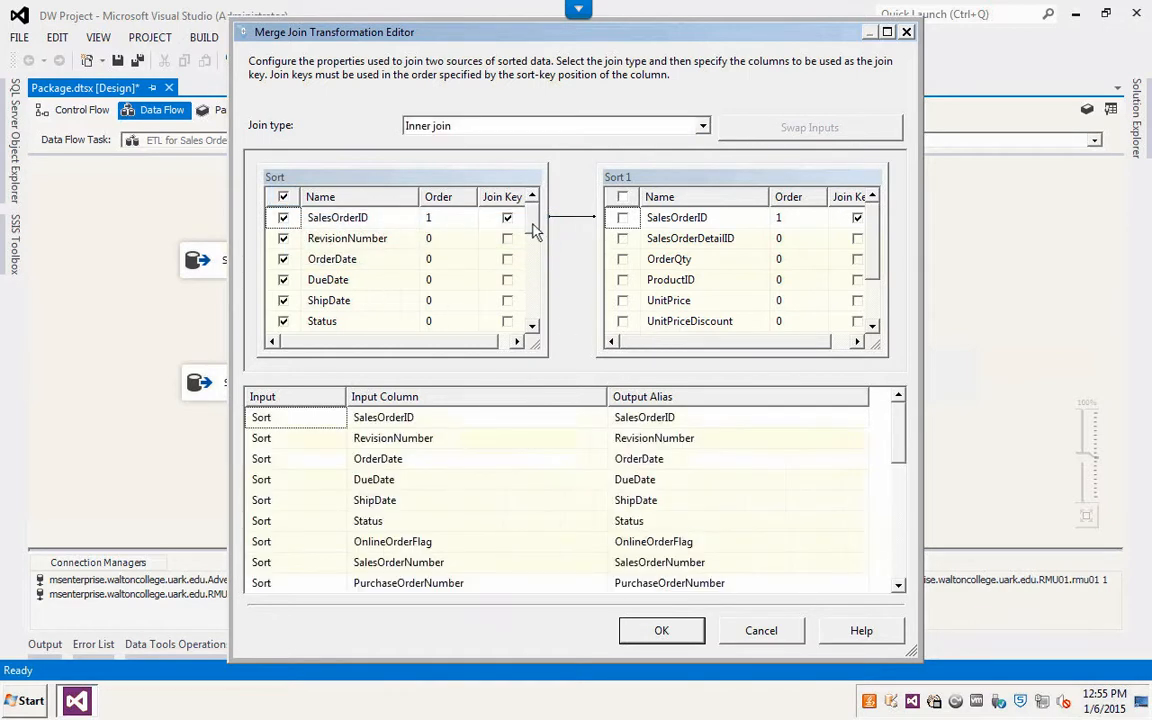
pyautogui.scroll(-5, 534, 326)
pyautogui.scroll(-1, 534, 326)
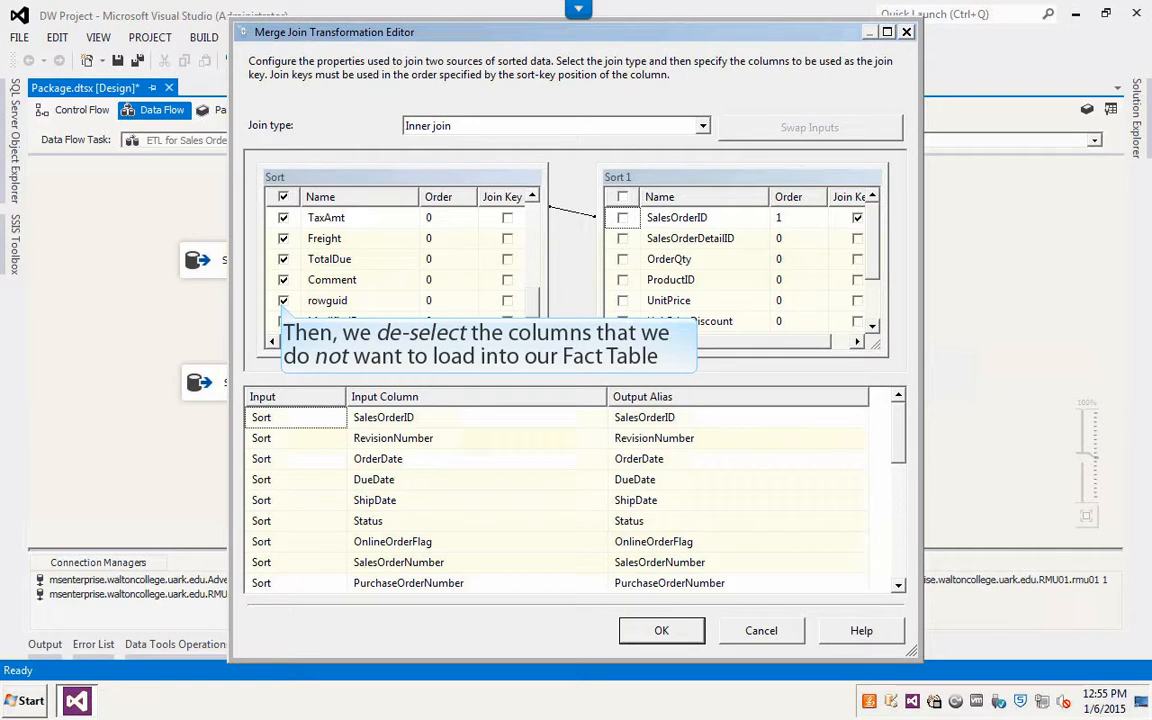
pyautogui.click(283, 301)
pyautogui.click(283, 321)
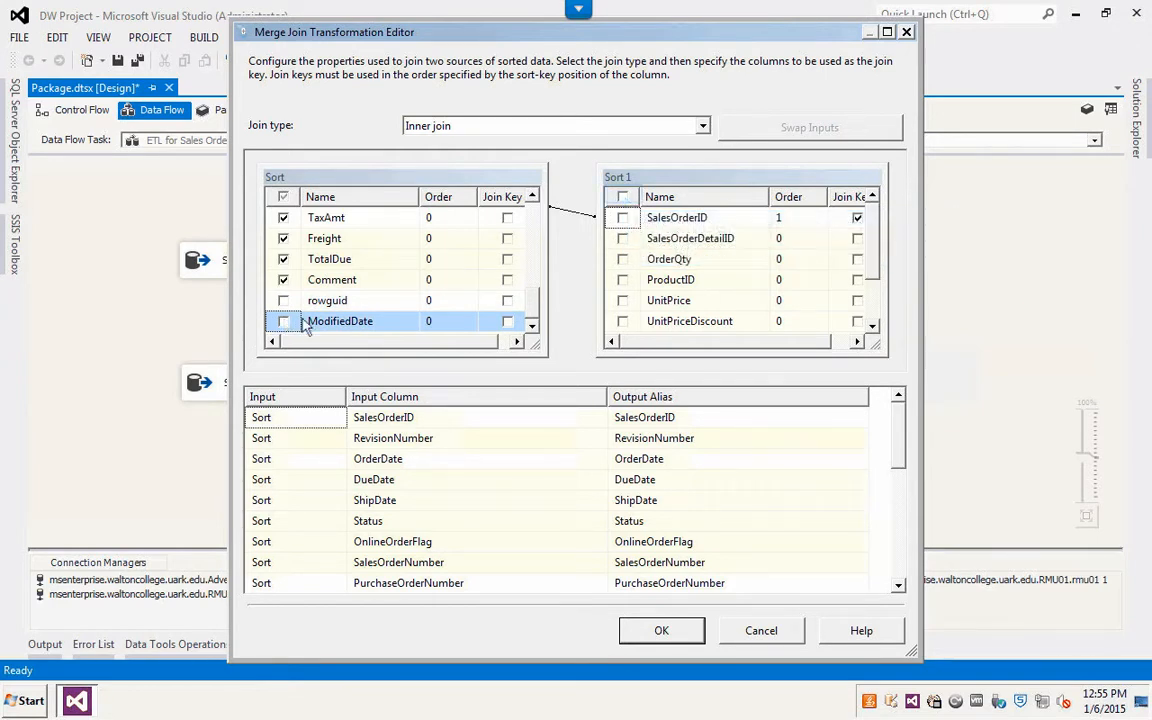
# Step: Include all Sort 1 columns except SalesOrderID, rowguid and ModifiedDate, and confirm the Merge Join settings
pyautogui.click(623, 198)
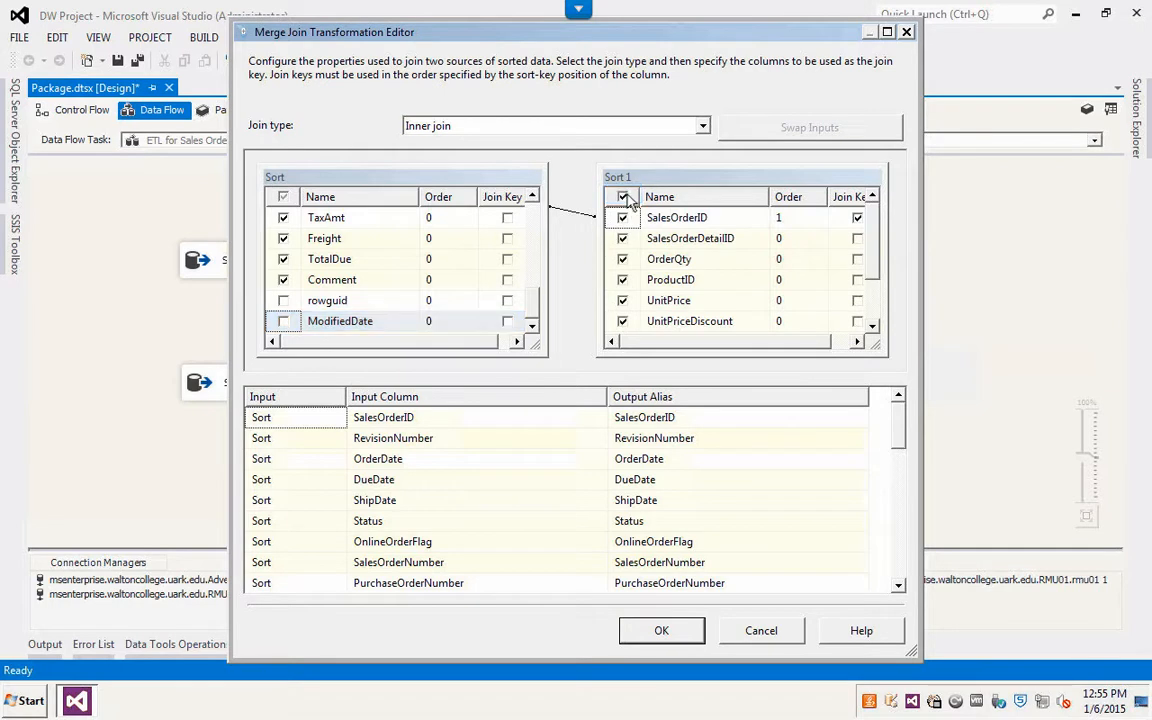
pyautogui.click(875, 312)
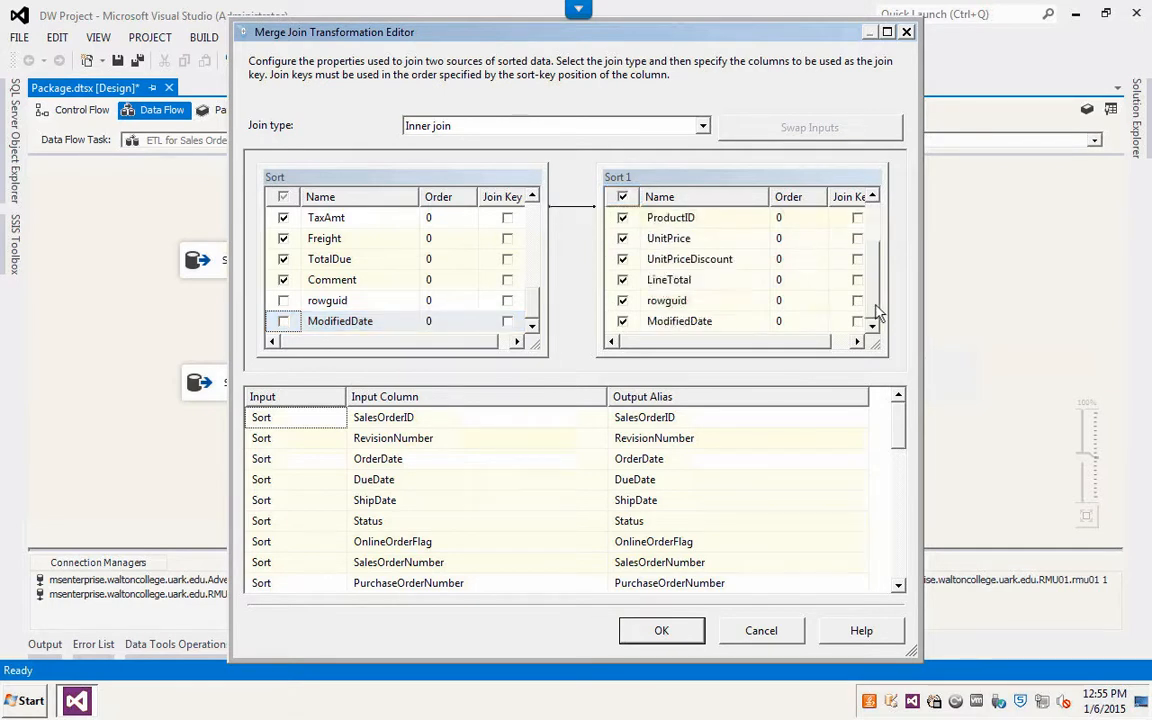
pyautogui.click(622, 301)
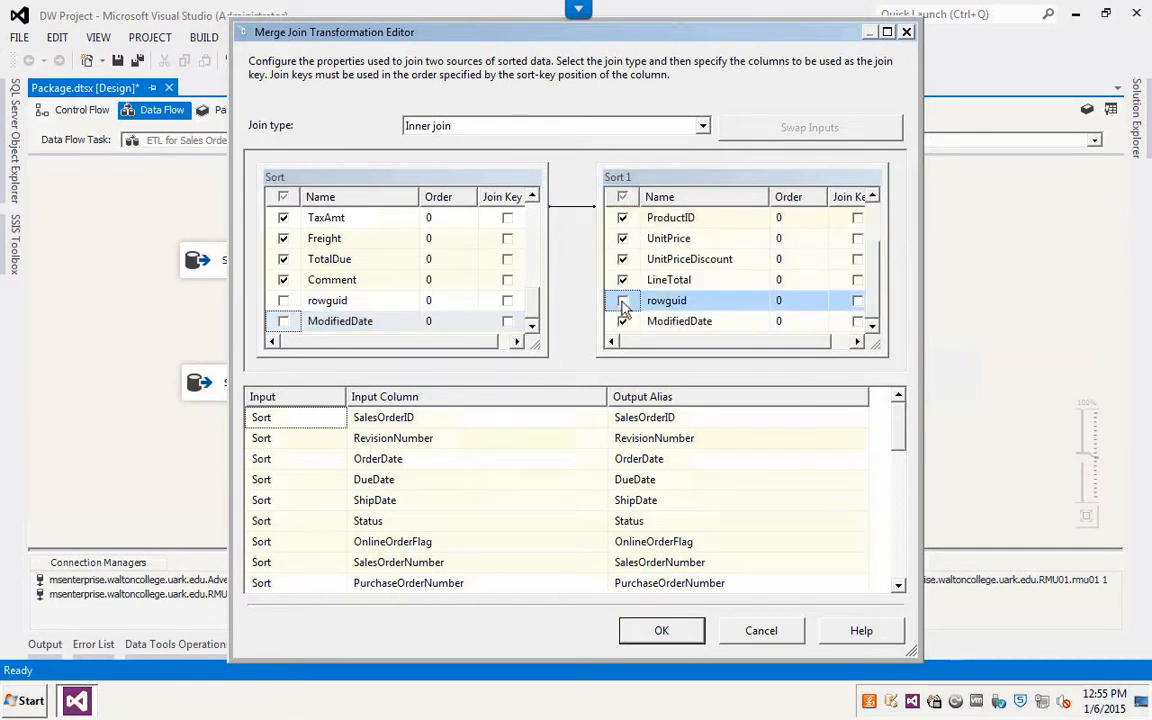
pyautogui.click(623, 321)
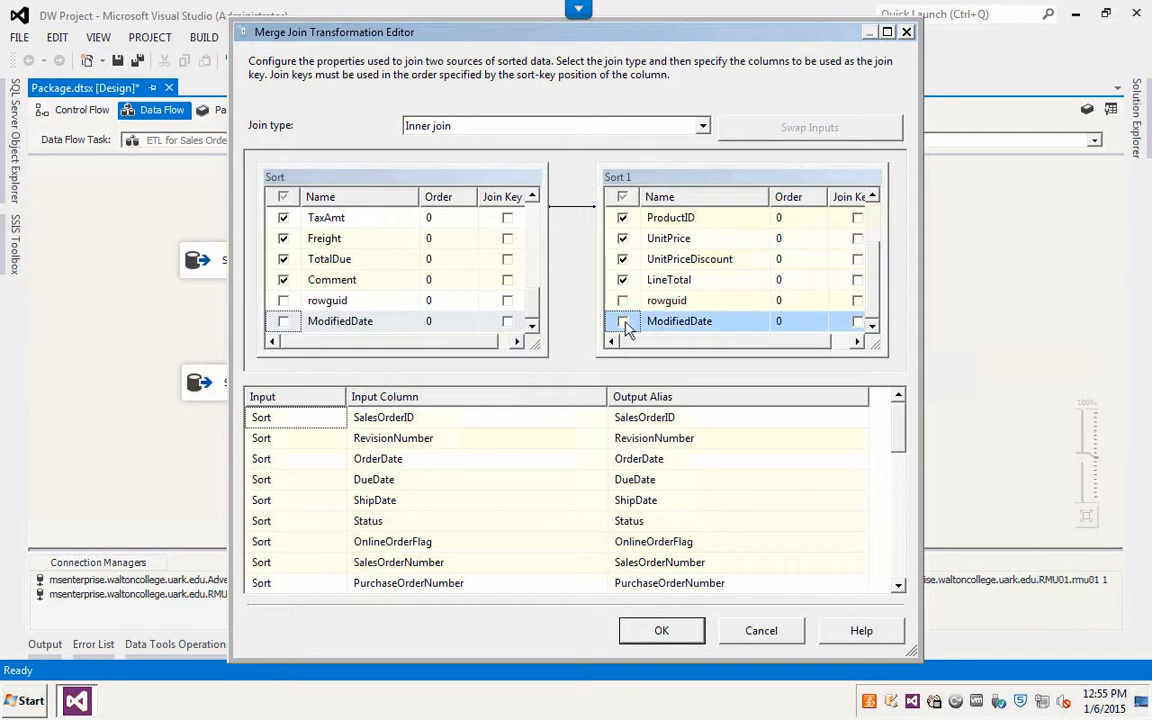
pyautogui.click(875, 226)
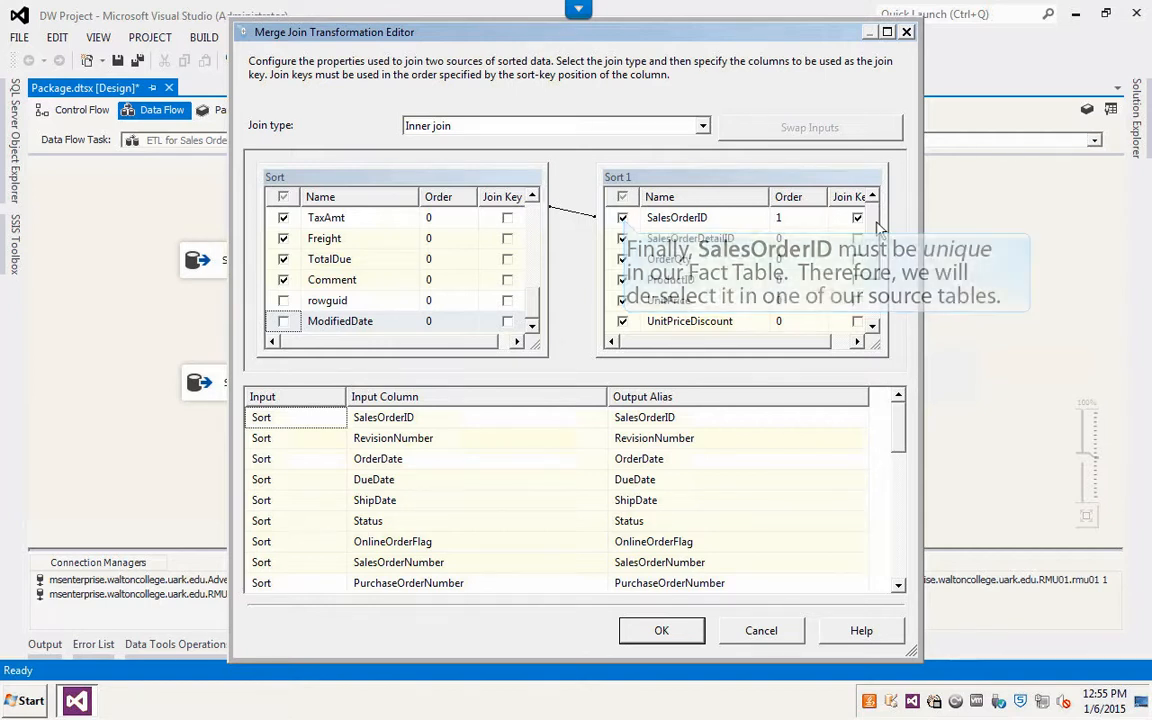
pyautogui.click(623, 219)
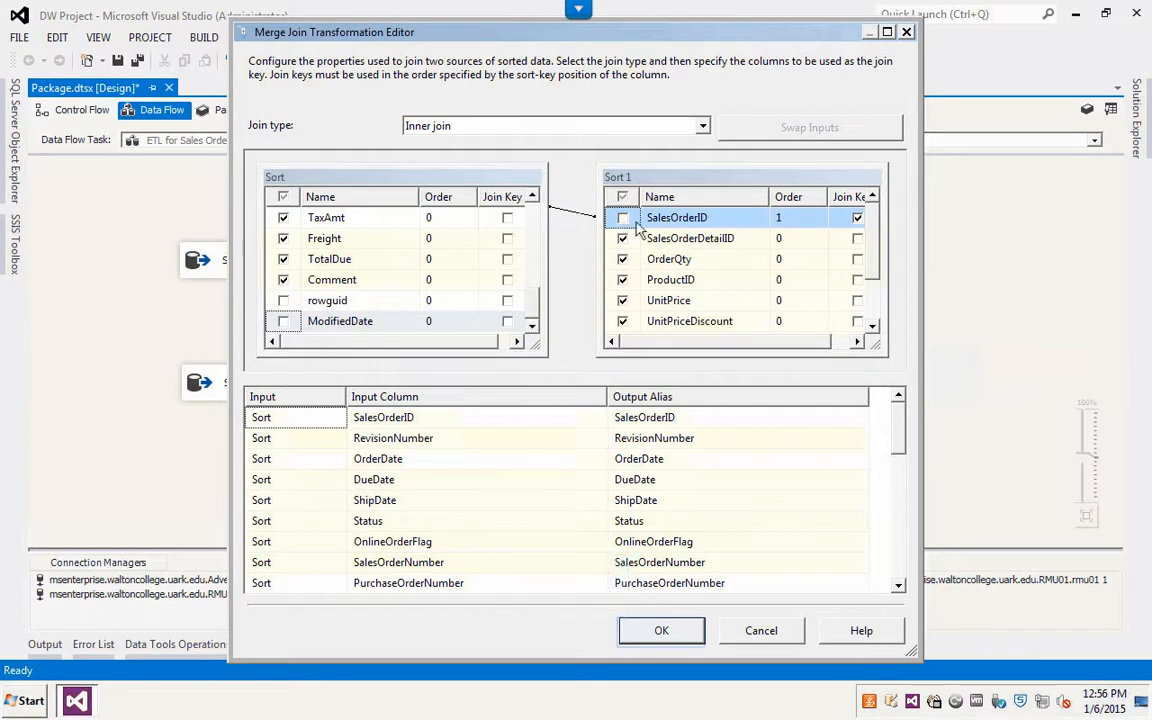
pyautogui.click(684, 630)
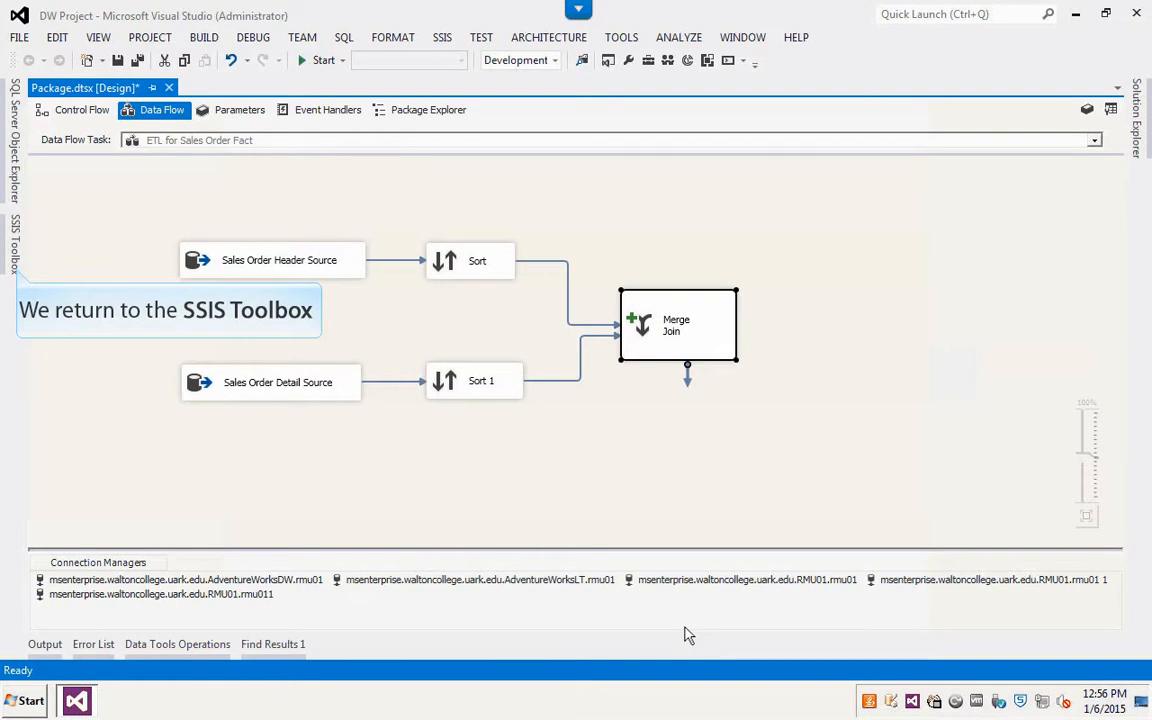
# Step: Add an OLE DB Destination to the data flow to the right of the Merge Join
pyautogui.click(10, 250)
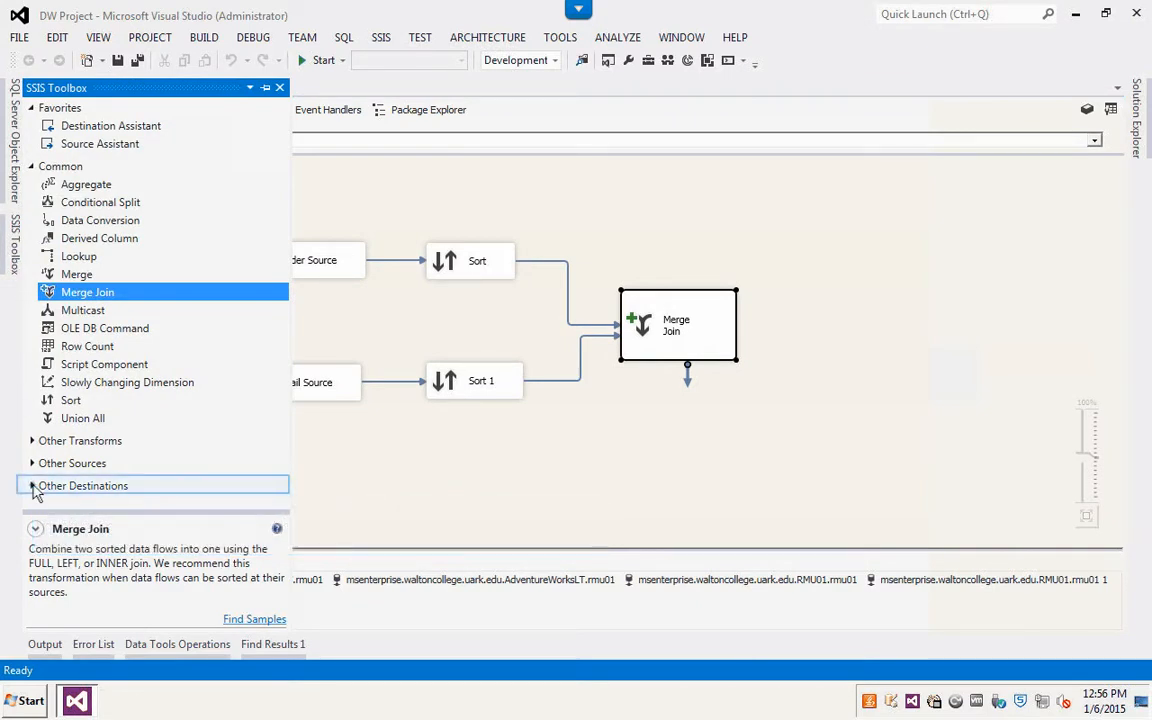
pyautogui.click(120, 486)
pyautogui.scroll(-4, 283, 475)
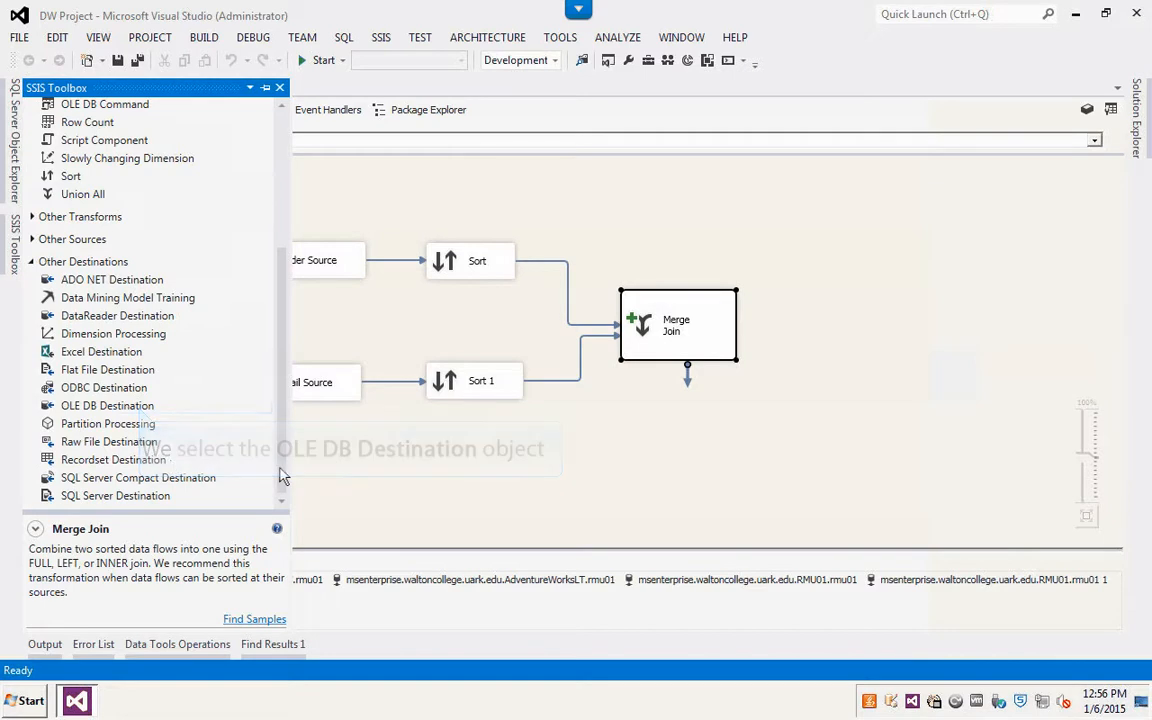
pyautogui.click(88, 405)
pyautogui.moveTo(367, 381); pyautogui.dragTo(848, 320)
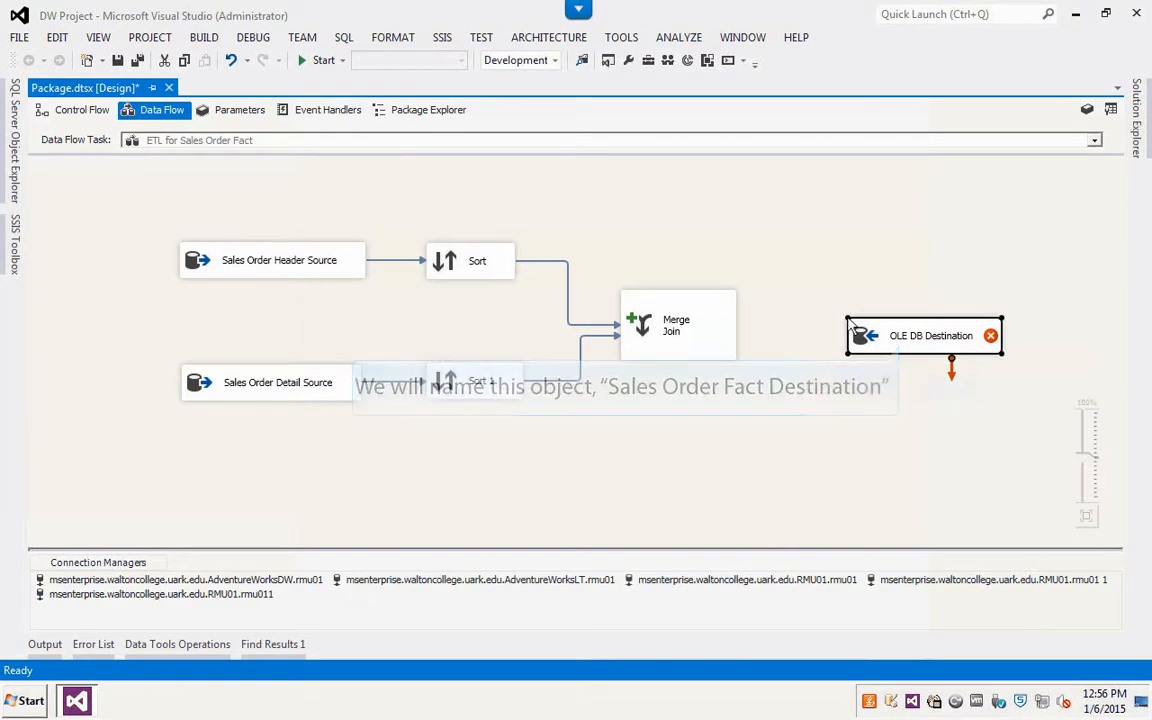
# Step: Rename the OLE DB Destination to Sales Order Fact Destination
pyautogui.click(913, 336)
pyautogui.write('Sales')
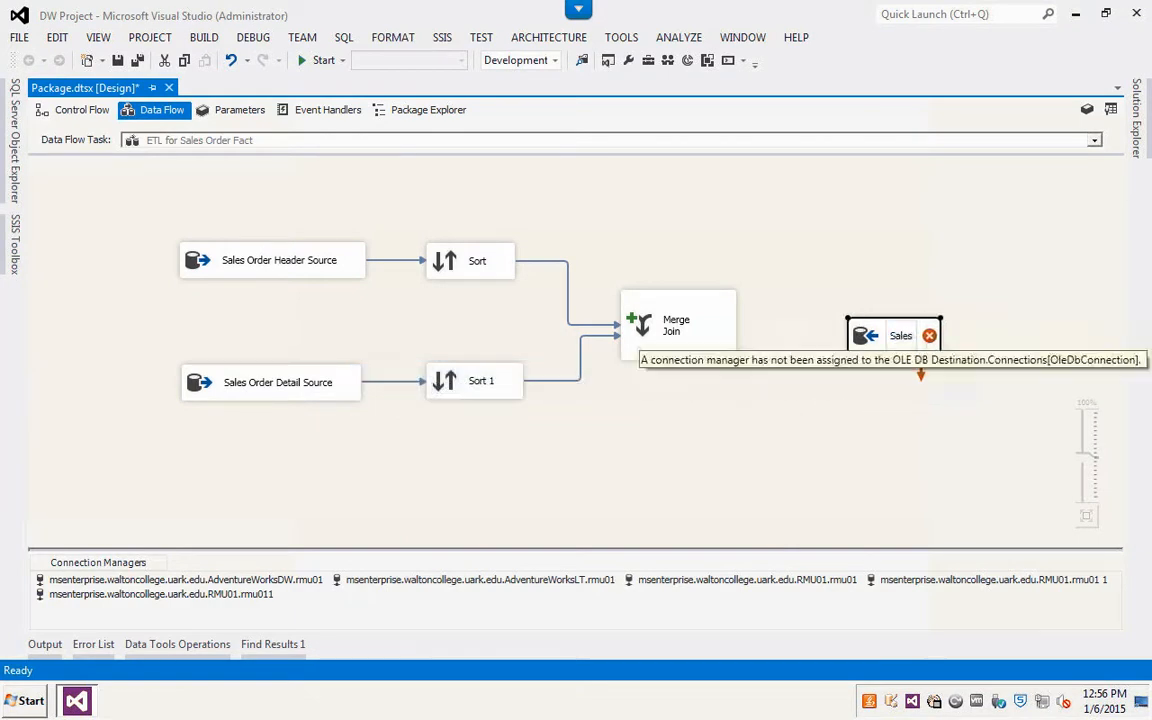
pyautogui.write(' Order Fact Destination')
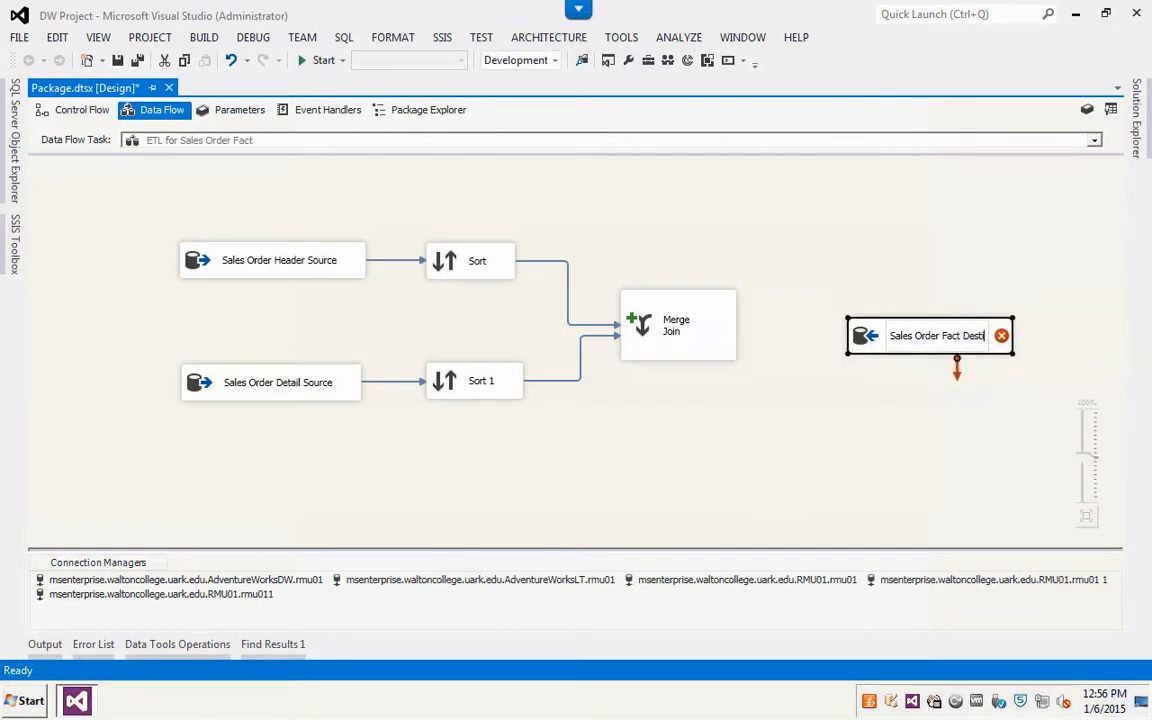
pyautogui.press('Return')
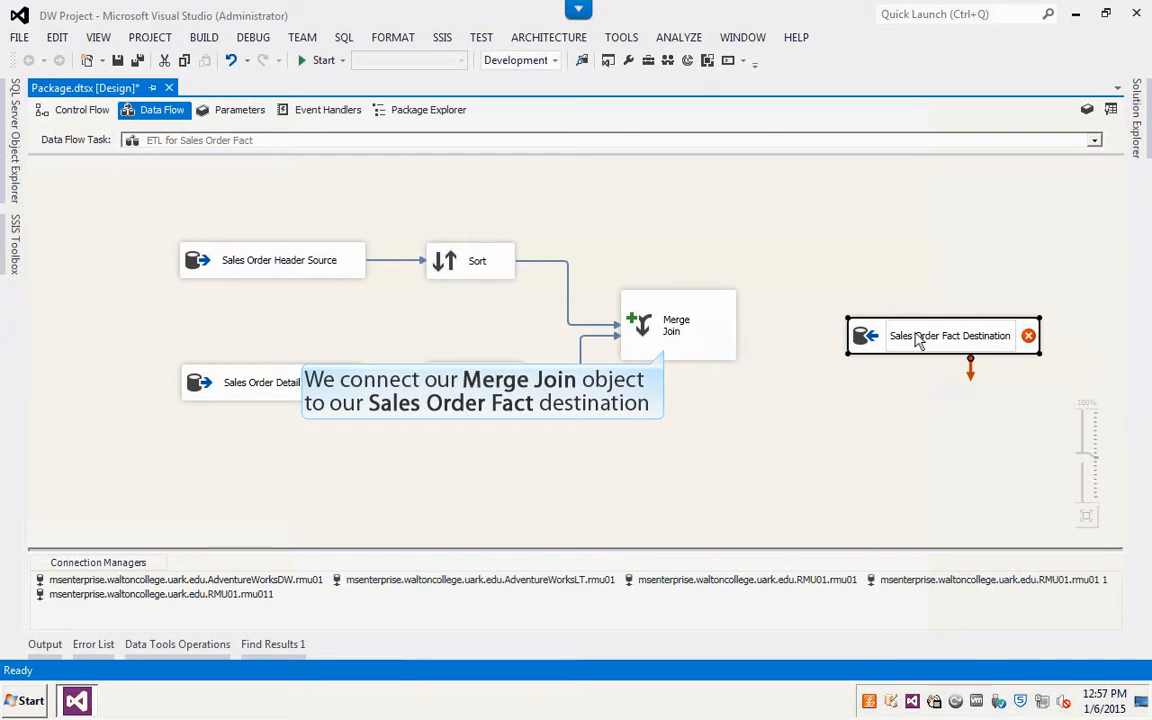
# Step: Connect the Merge Join output to the Sales Order Fact Destination
pyautogui.click(720, 322)
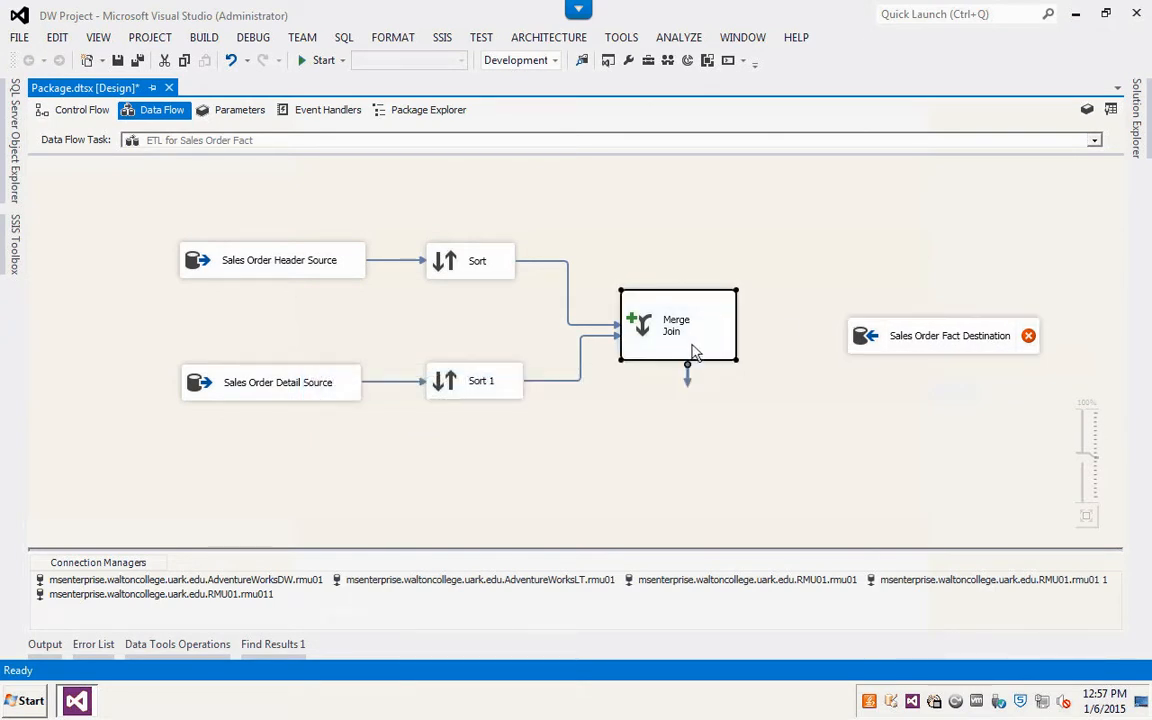
pyautogui.moveTo(688, 380); pyautogui.dragTo(861, 338)
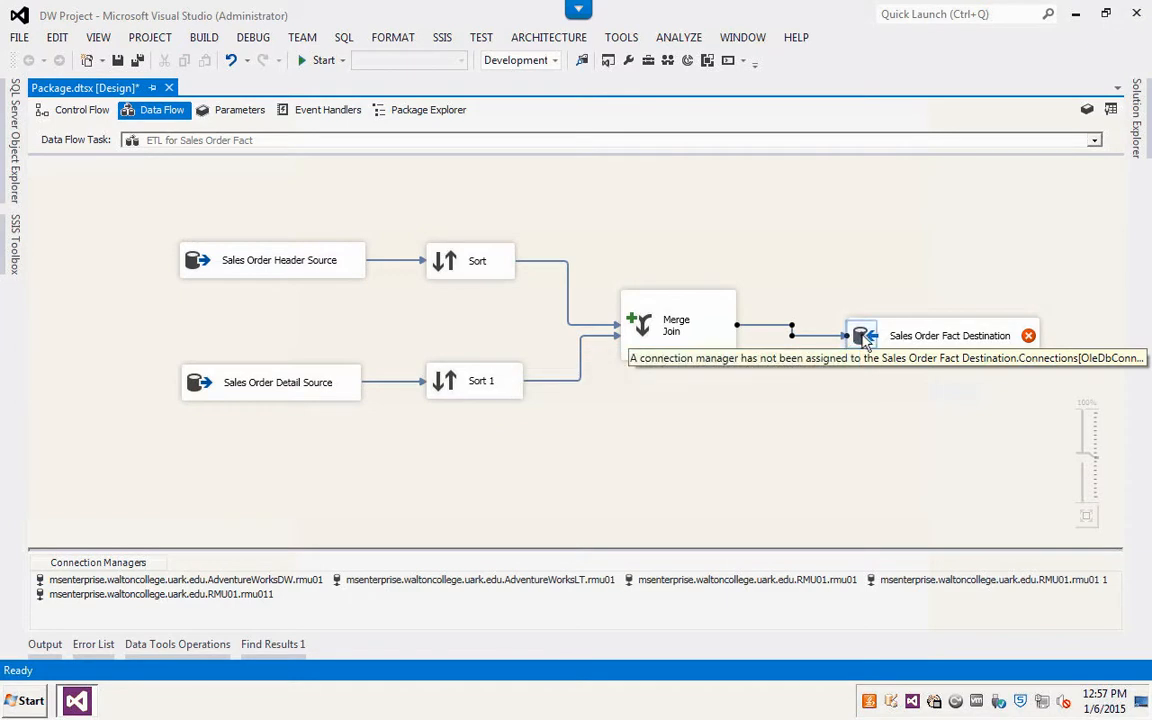
# Step: Set the destination's connection manager to msenterprise.waltoncollege.uark.edu.RMU01.rmu01 and its table to [dbo].[SalesOrderFact]
pyautogui.doubleClick(865, 340)
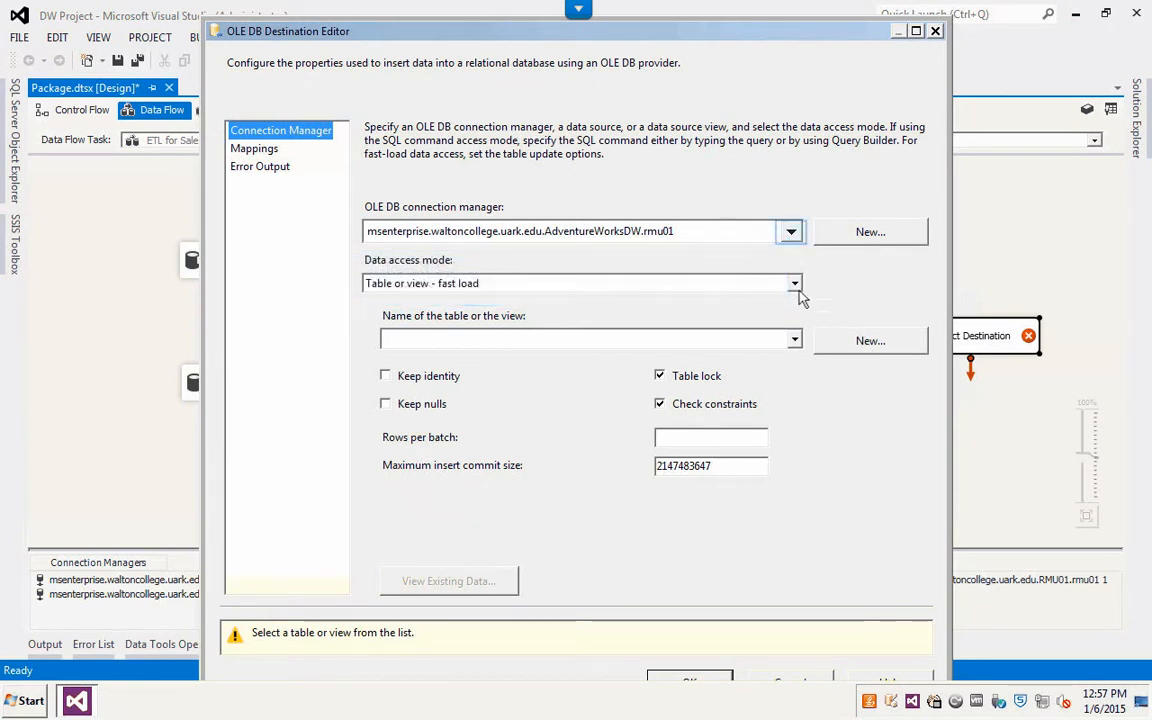
pyautogui.click(791, 232)
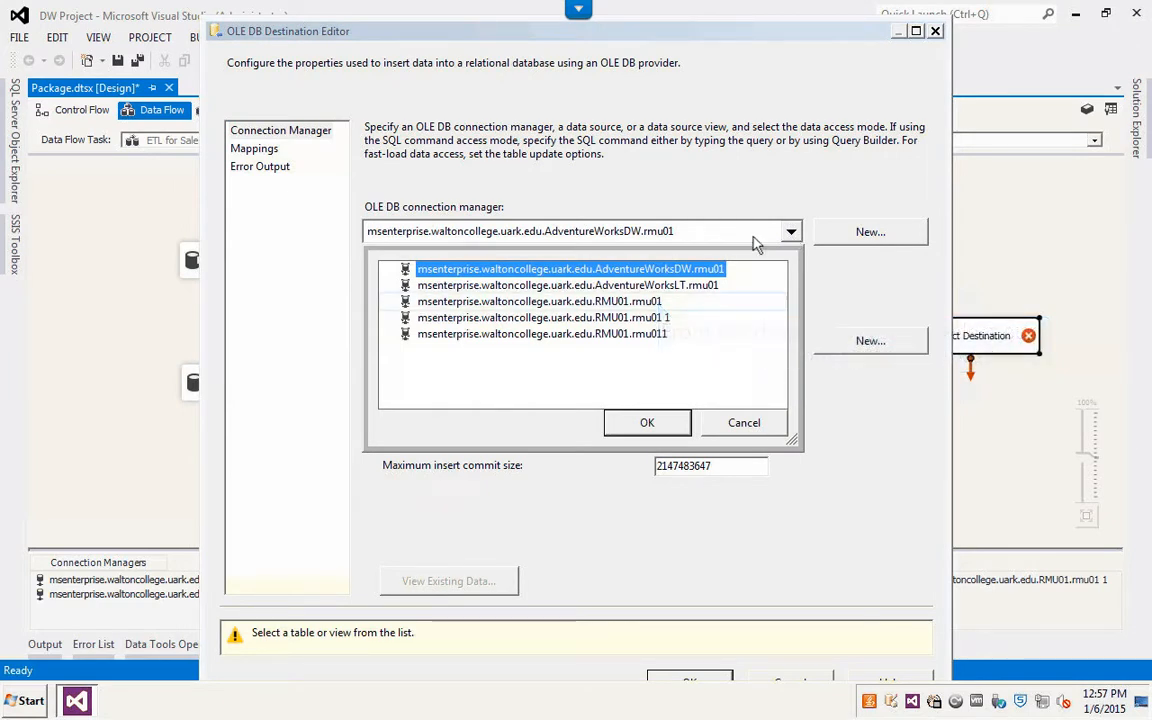
pyautogui.click(638, 302)
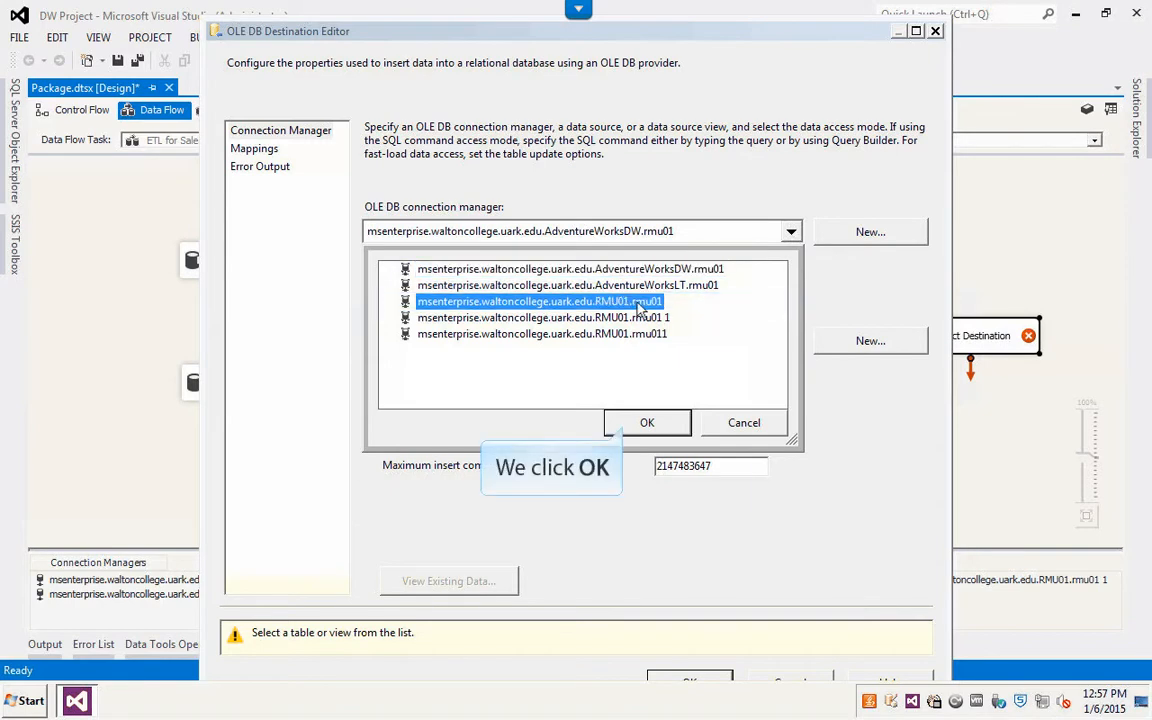
pyautogui.click(648, 423)
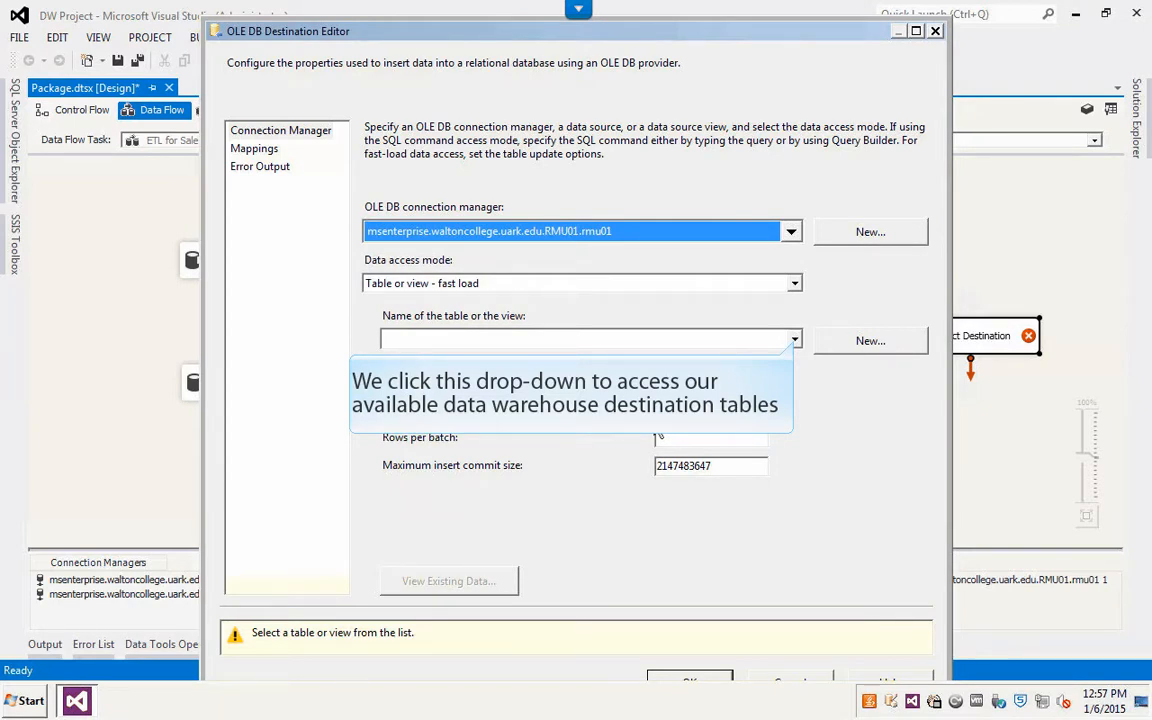
pyautogui.click(794, 341)
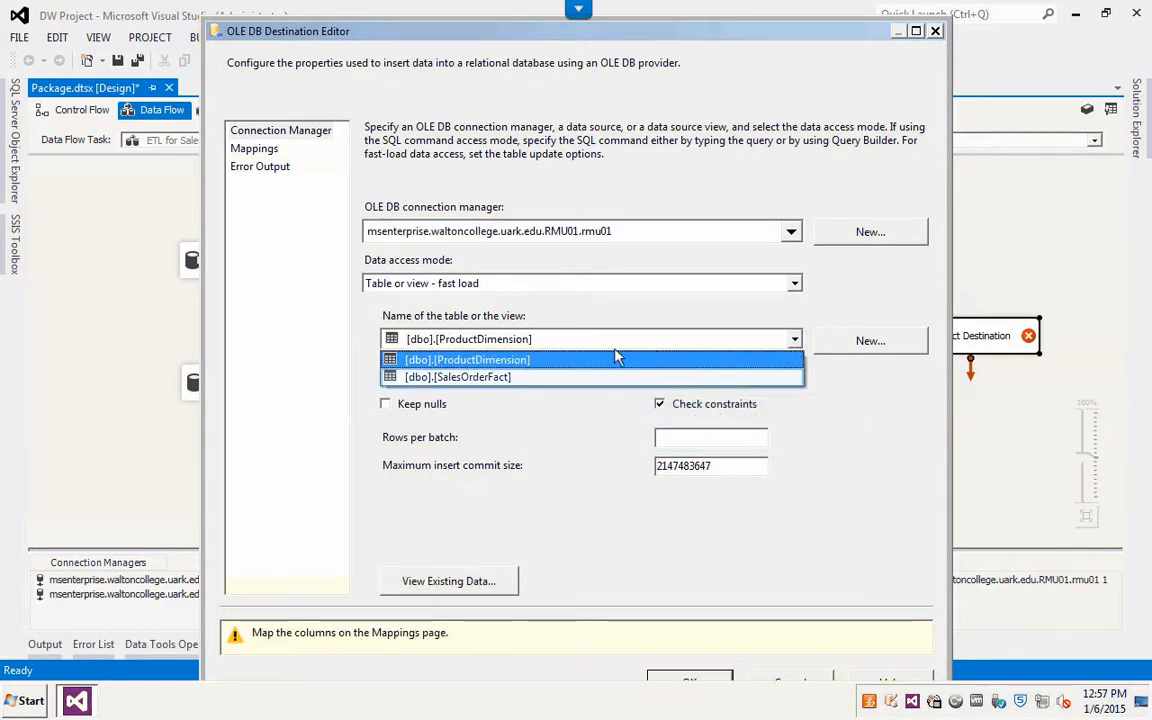
pyautogui.click(553, 380)
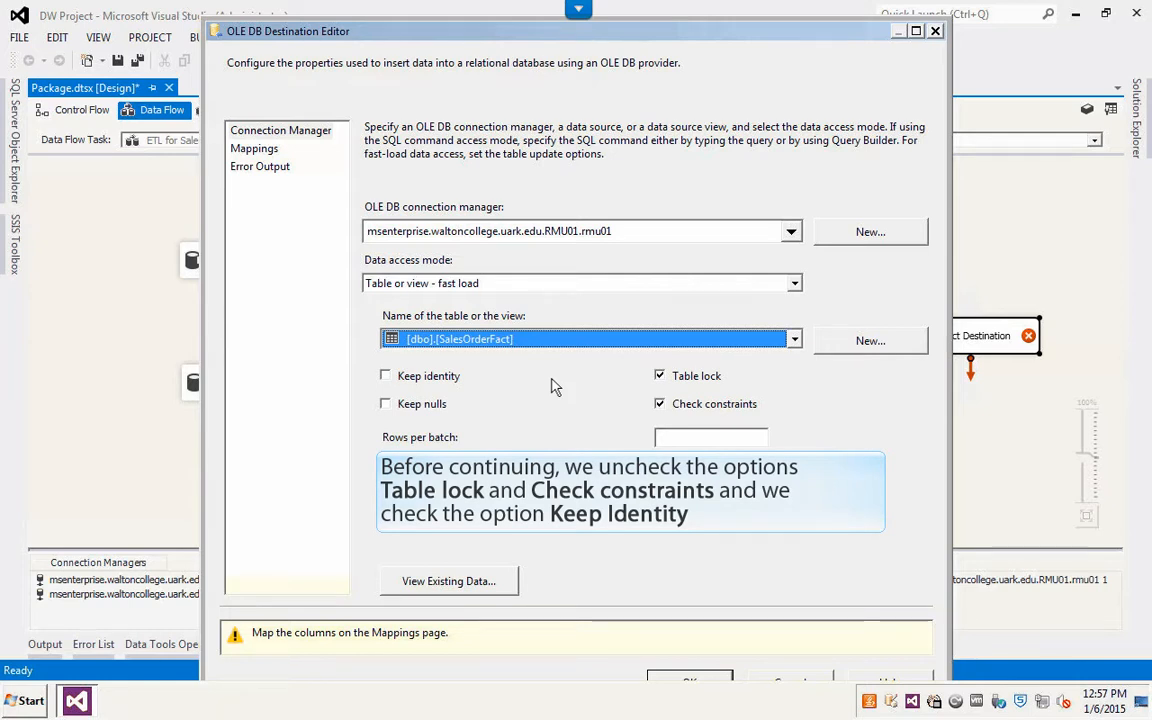
# Step: Turn off Table lock and Check constraints and turn on Keep identity for the destination
pyautogui.click(660, 376)
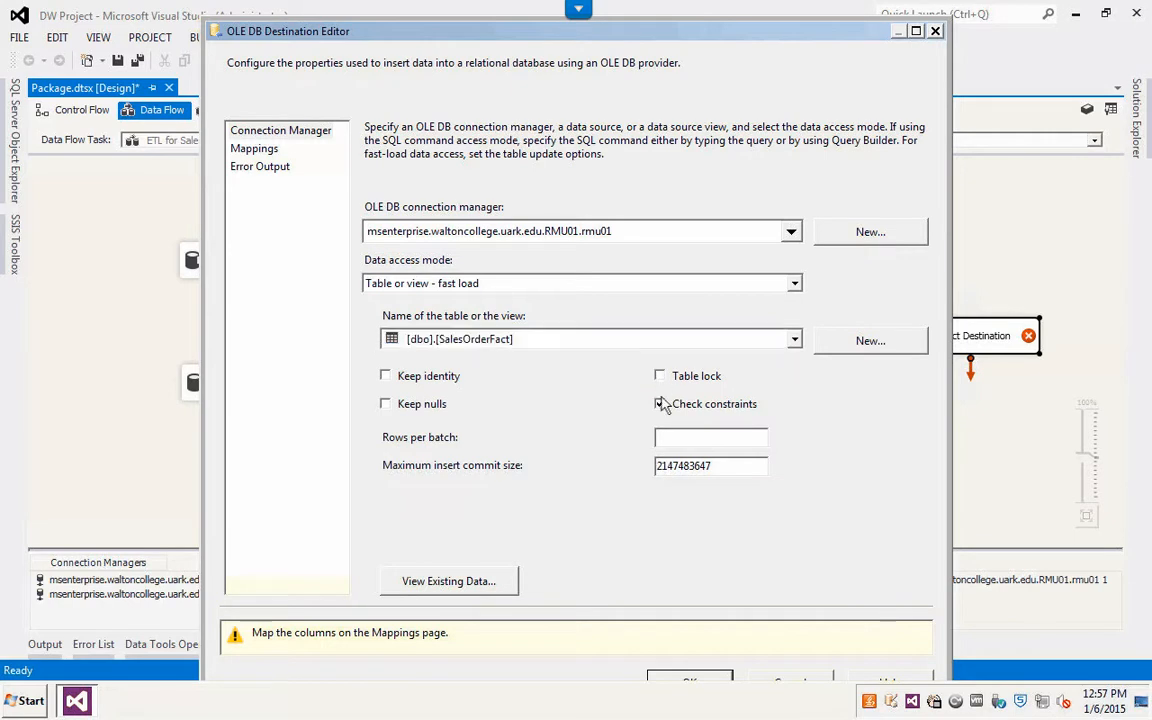
pyautogui.click(659, 403)
pyautogui.click(387, 377)
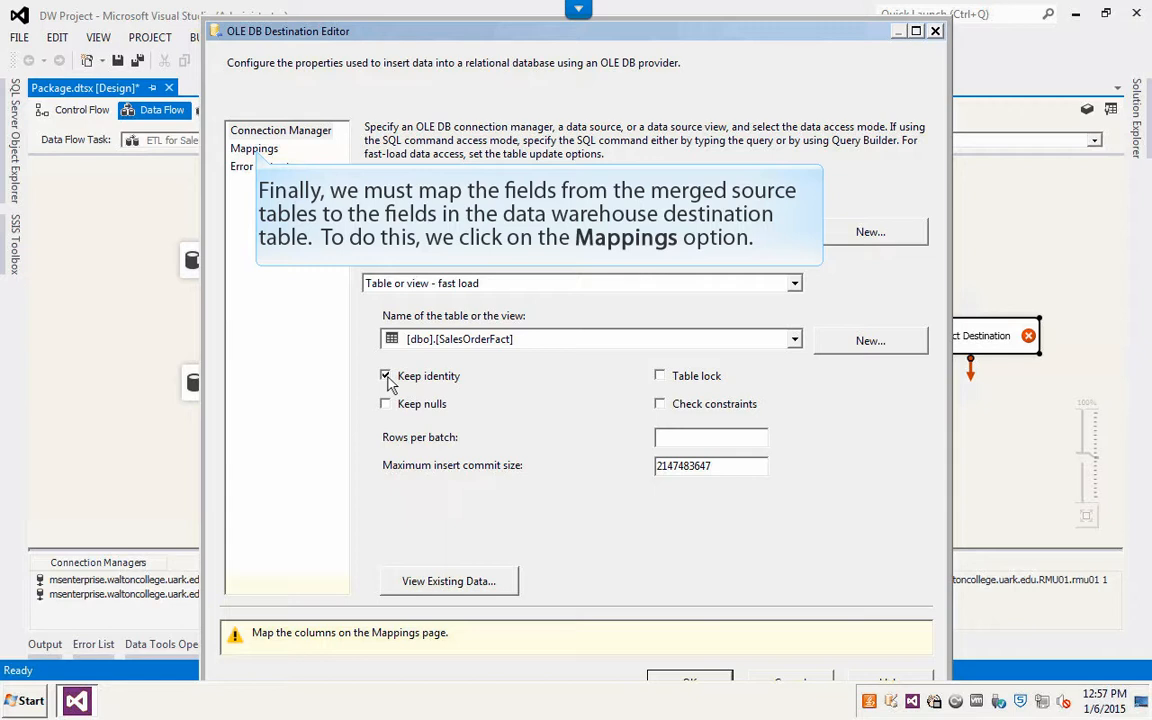
# Step: Accept the default column mappings on the destination's Mappings page and close the destination editor
pyautogui.click(255, 149)
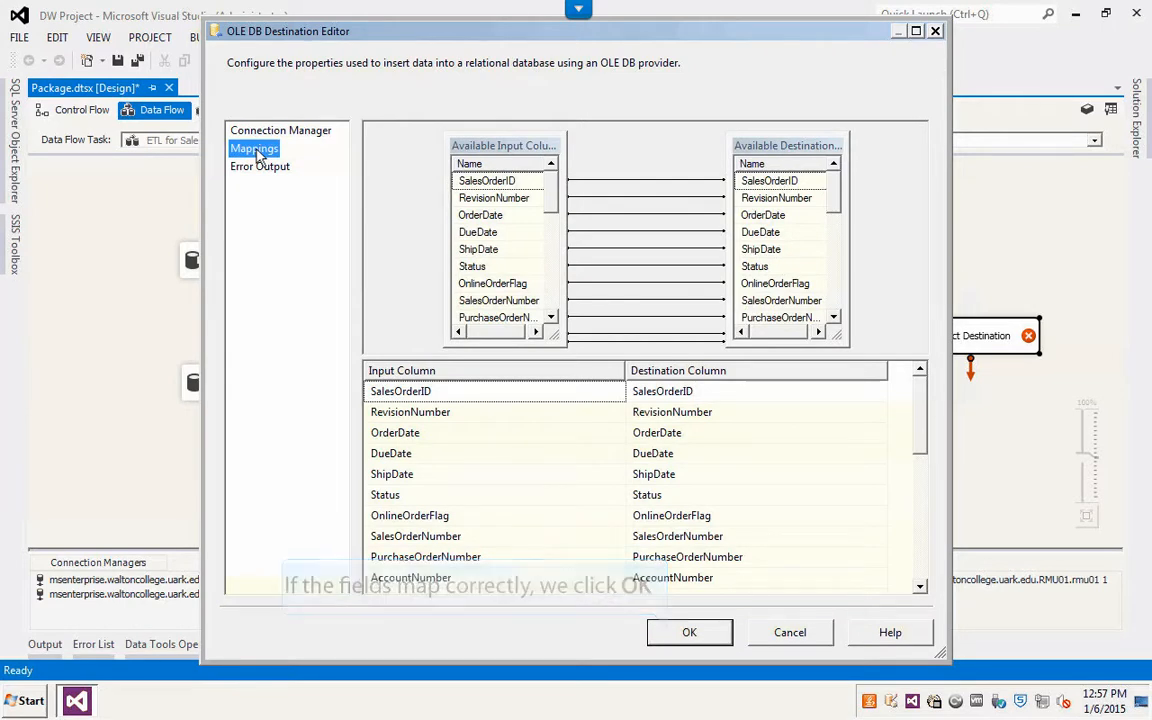
pyautogui.click(689, 633)
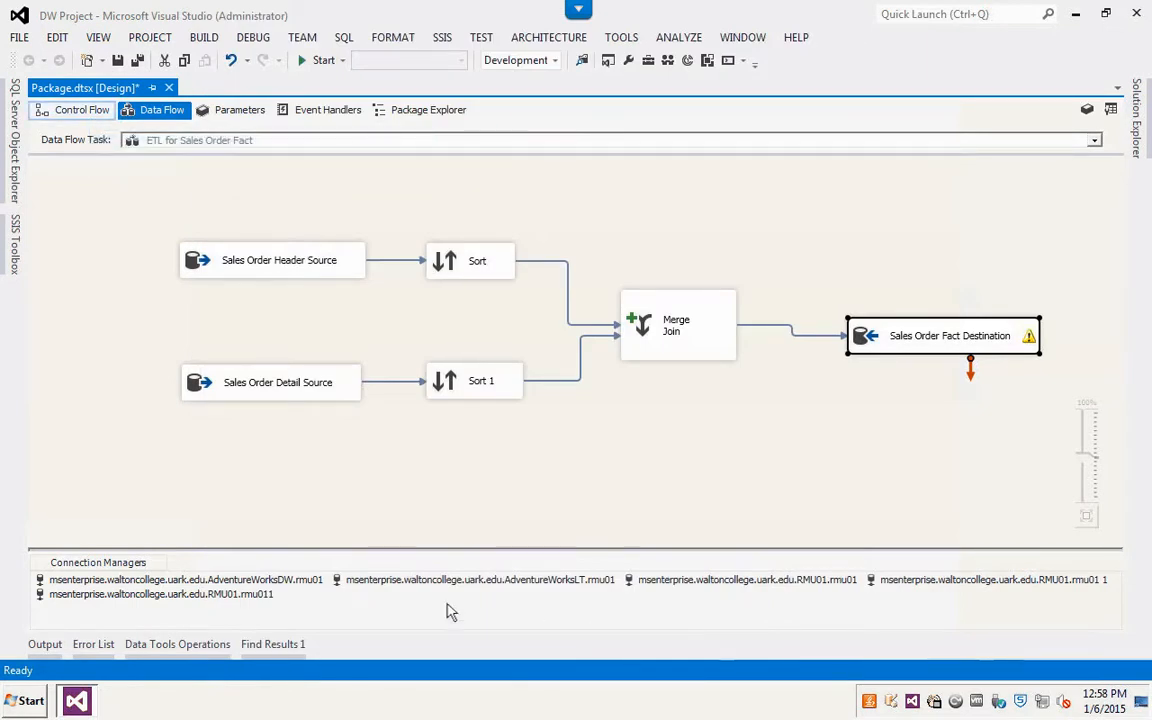
# Step: Connect ETL for Product Dim to ETL for Sales Order Fact with a precedence constraint in the control flow
pyautogui.click(72, 114)
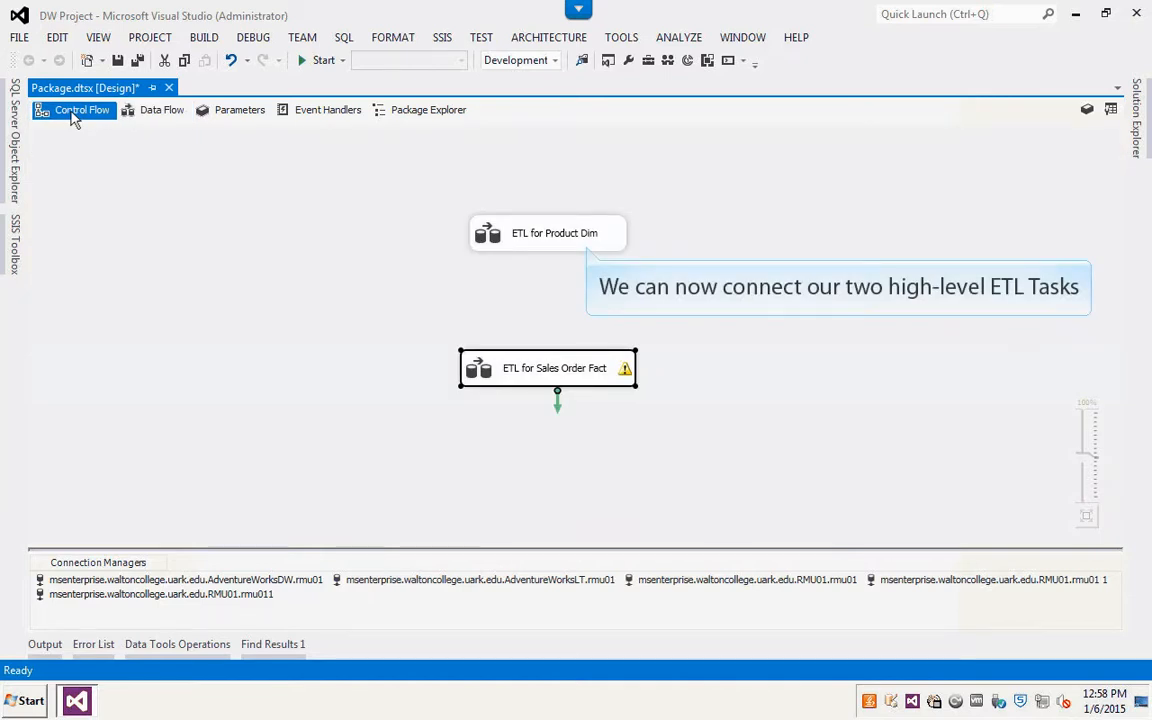
pyautogui.click(528, 247)
pyautogui.moveTo(557, 260); pyautogui.dragTo(560, 365)
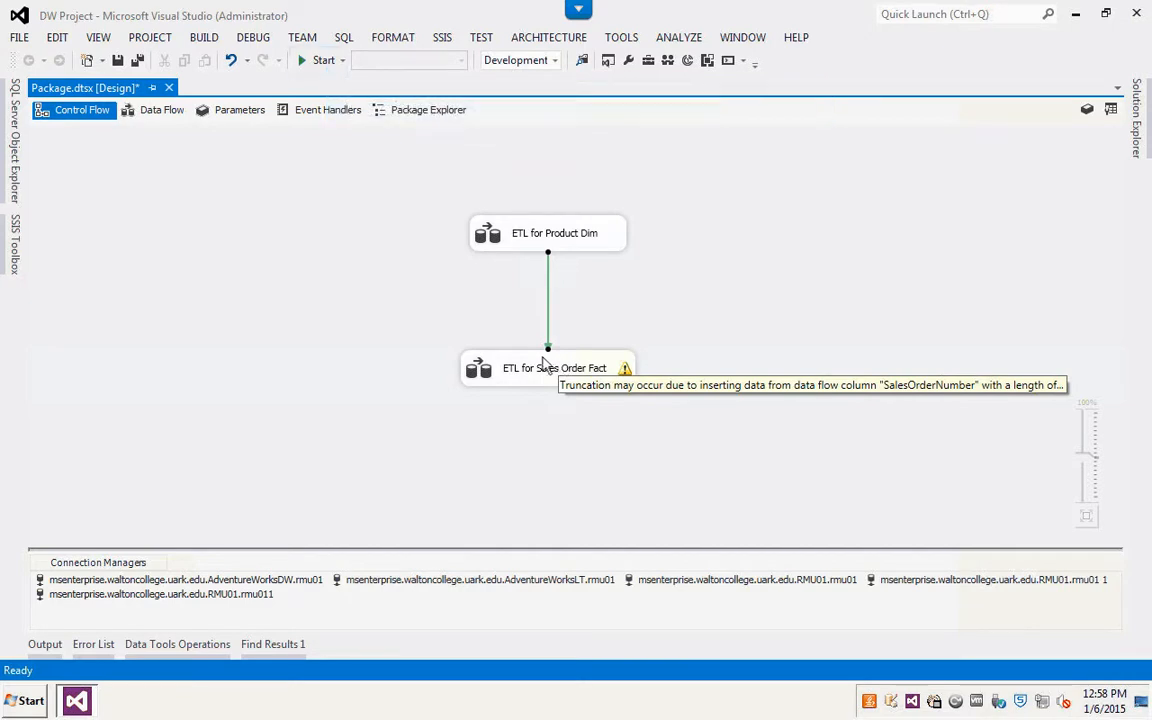
# Step: Run the package and review the Sales Order Fact data flow's execution results
pyautogui.click(322, 61)
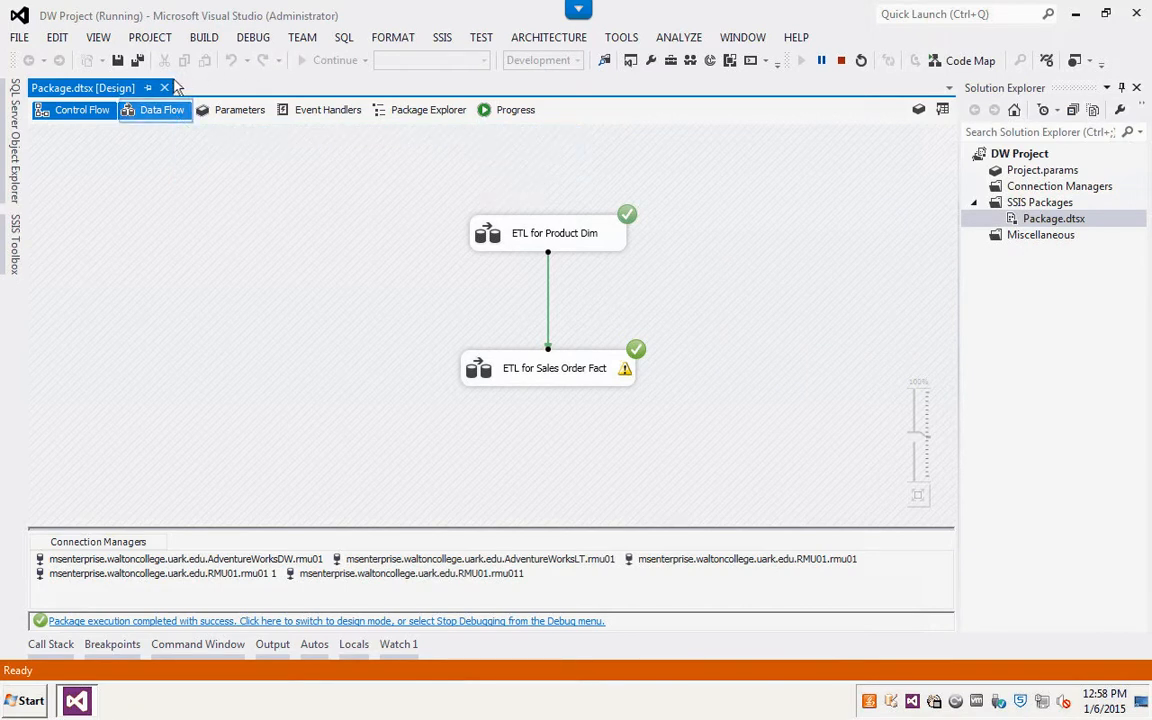
pyautogui.click(158, 111)
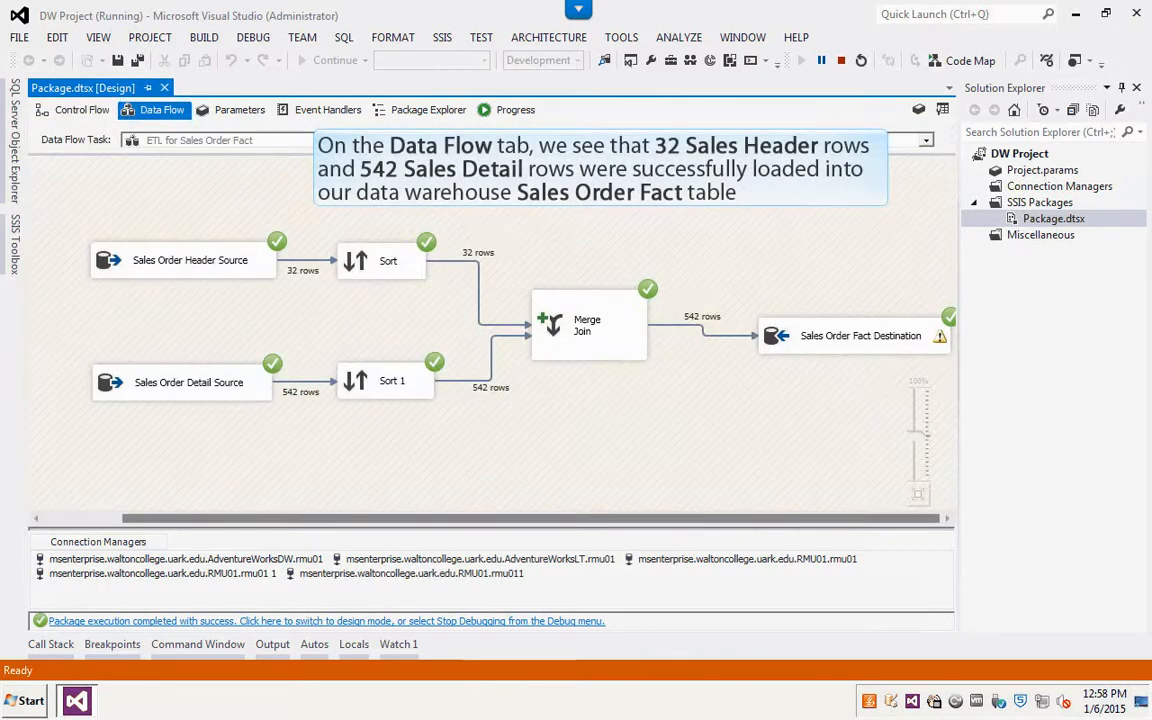